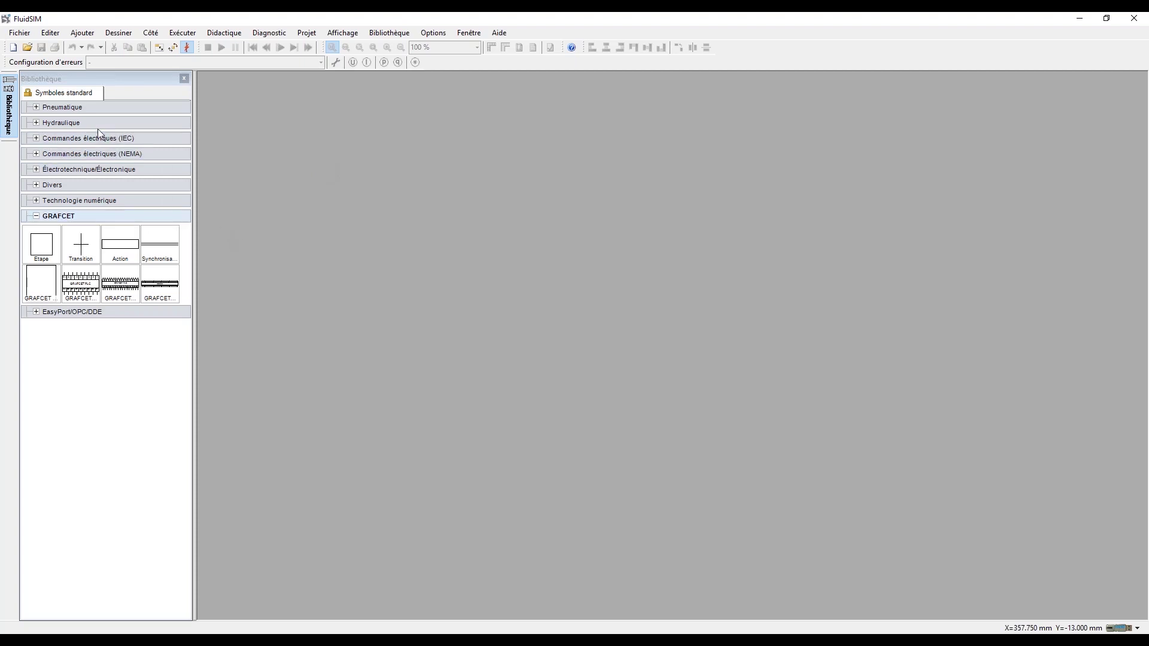
# Step: Expand the Pneumatique library down to Actionneurs and examine its cylinder, motor and muscle symbols
pyautogui.click(37, 108)
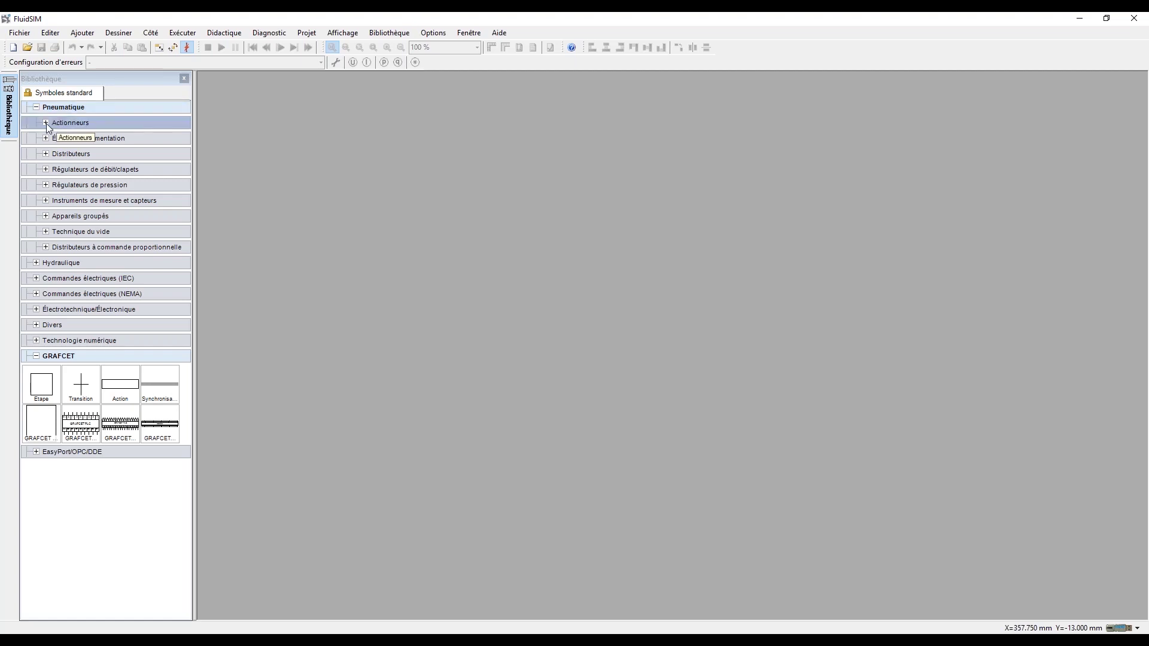
pyautogui.click(46, 123)
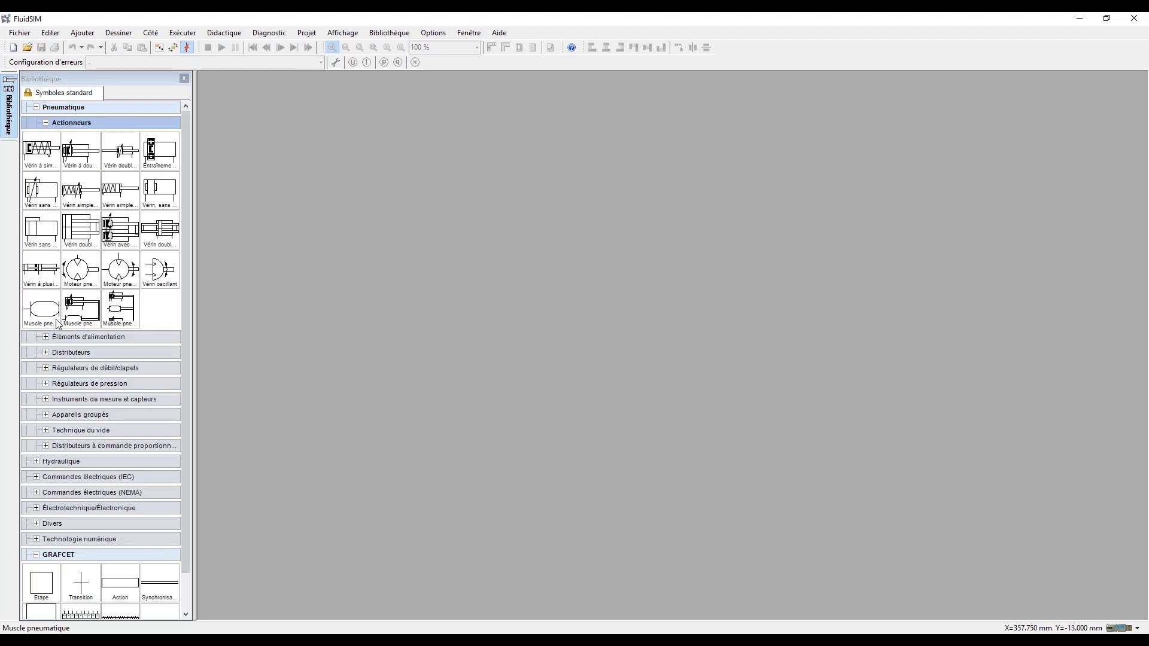
pyautogui.scroll(-2, 183, 241)
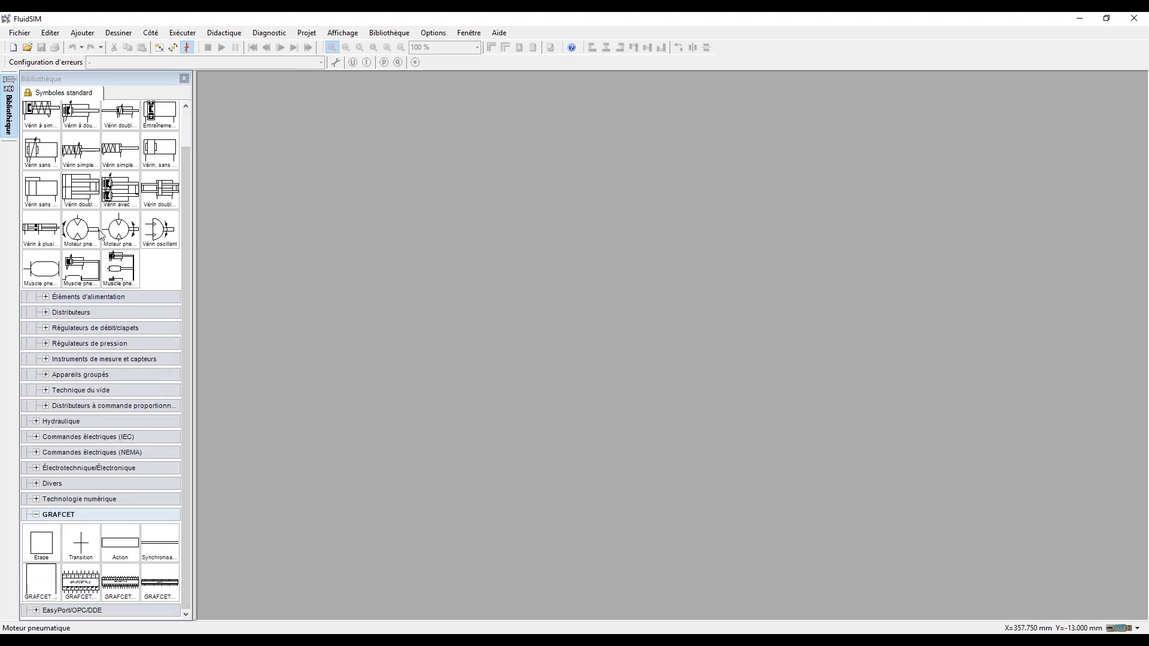
pyautogui.scroll(2, 109, 243)
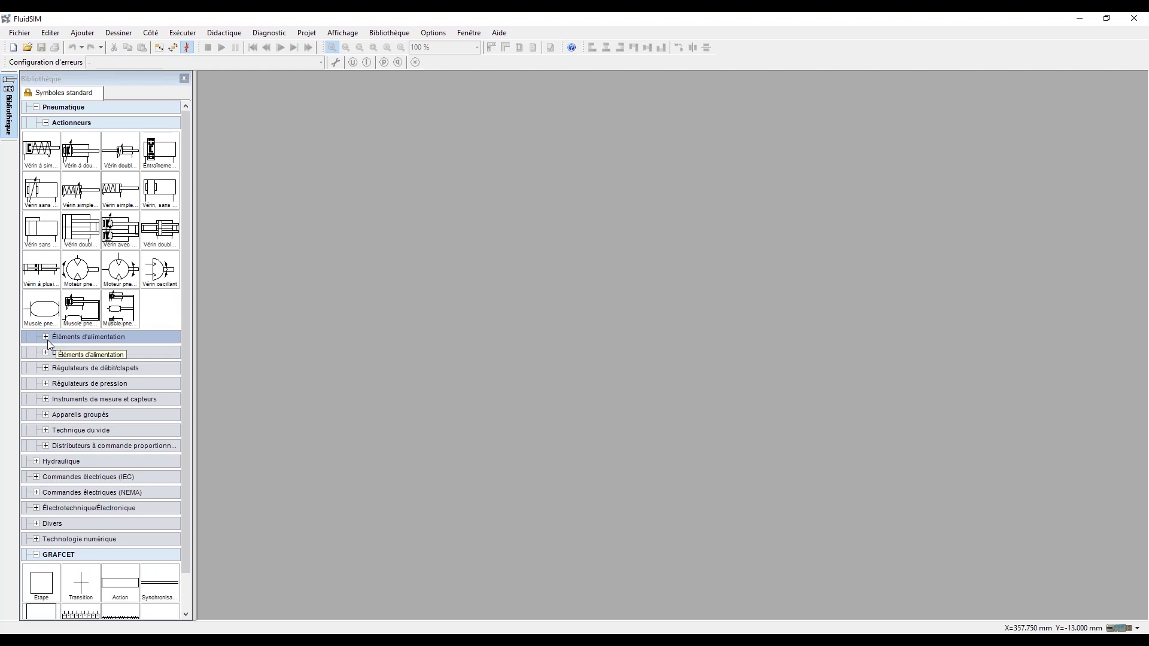
pyautogui.scroll(-2, 47, 355)
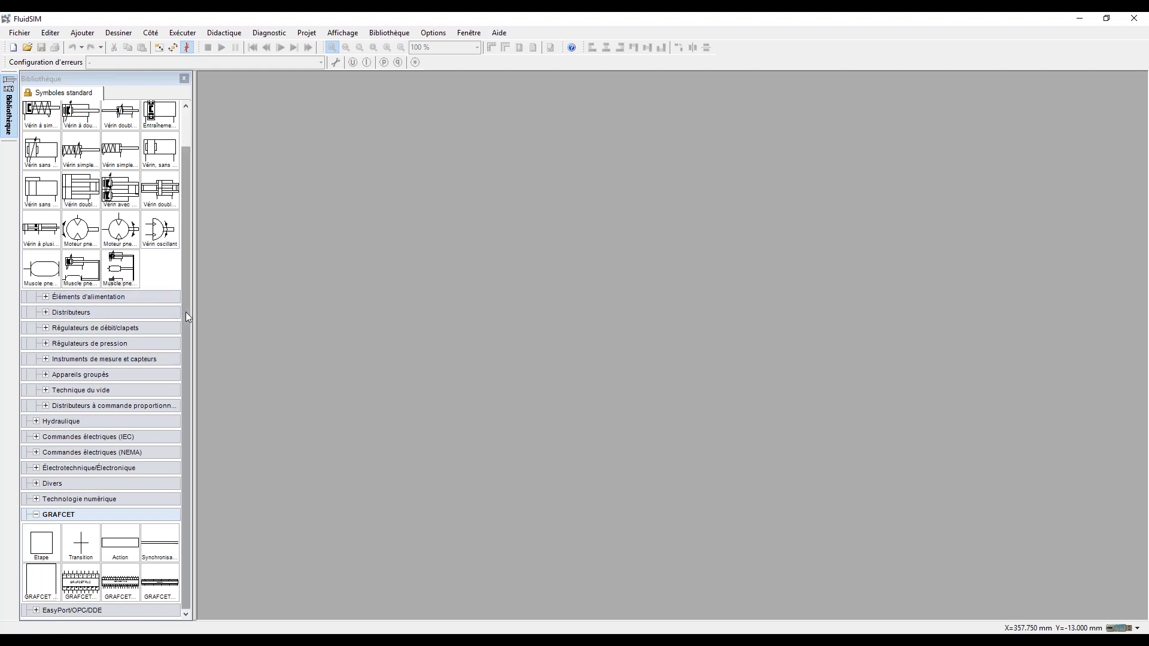
pyautogui.moveTo(186, 314)
pyautogui.mouseDown()
pyautogui.moveTo(182, 275)
pyautogui.moveTo(185, 319)
pyautogui.mouseUp()
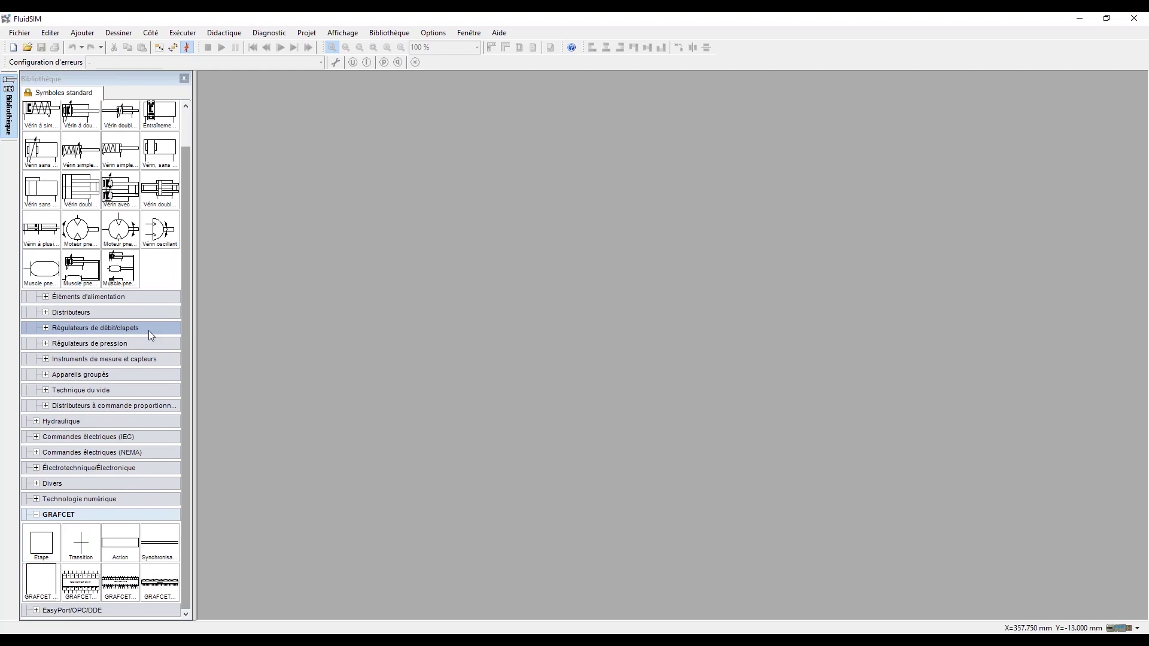
# Step: Expand the Distributeurs group and its Configurable subgroup to view the configurable pneumatic valve symbols
pyautogui.click(45, 312)
pyautogui.click(71, 328)
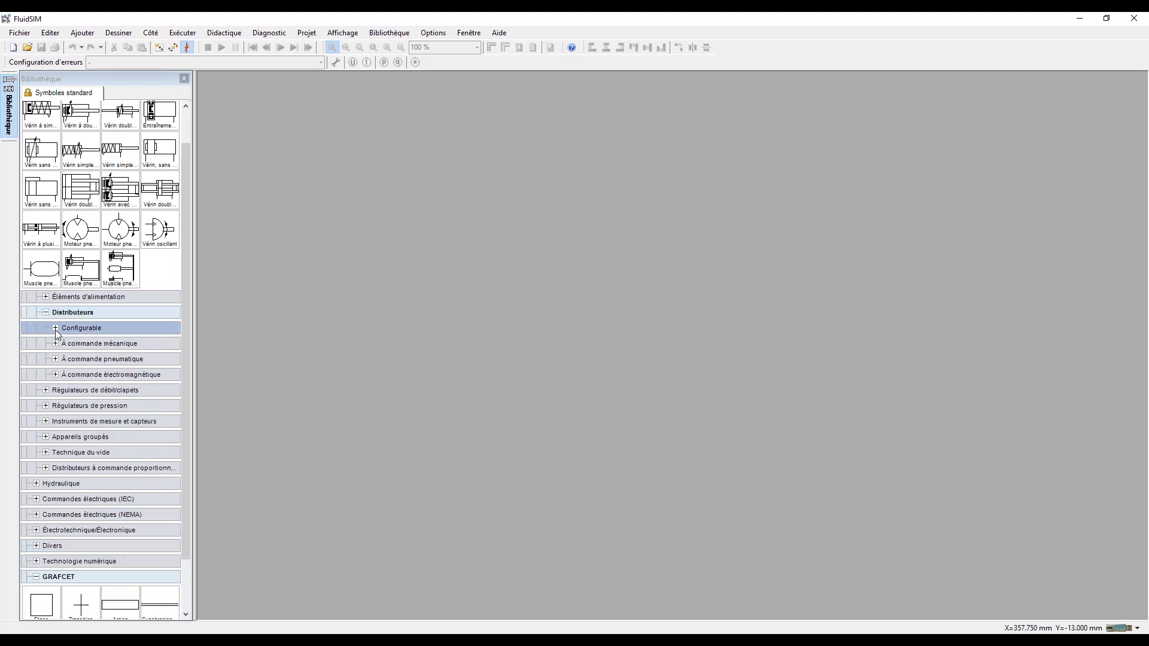
pyautogui.moveTo(185, 339); pyautogui.dragTo(197, 450)
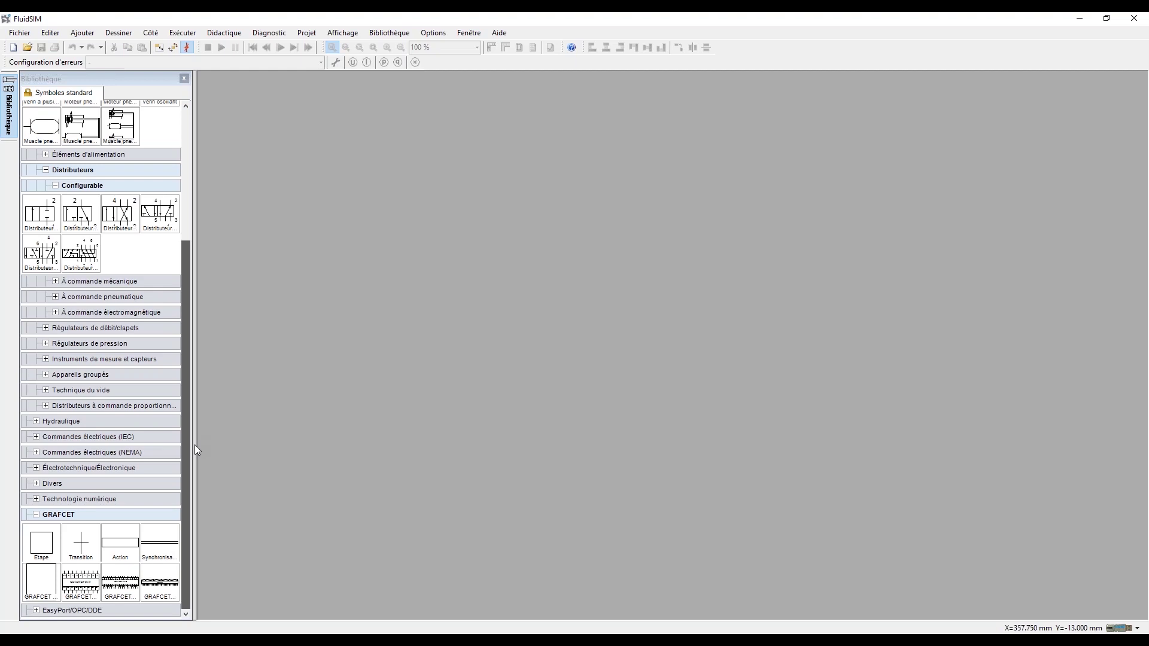
# Step: Expand the Hydraulique library and its Actionneurs group to show the hydraulic actuator symbols
pyautogui.click(36, 421)
pyautogui.moveTo(188, 375); pyautogui.dragTo(188, 458)
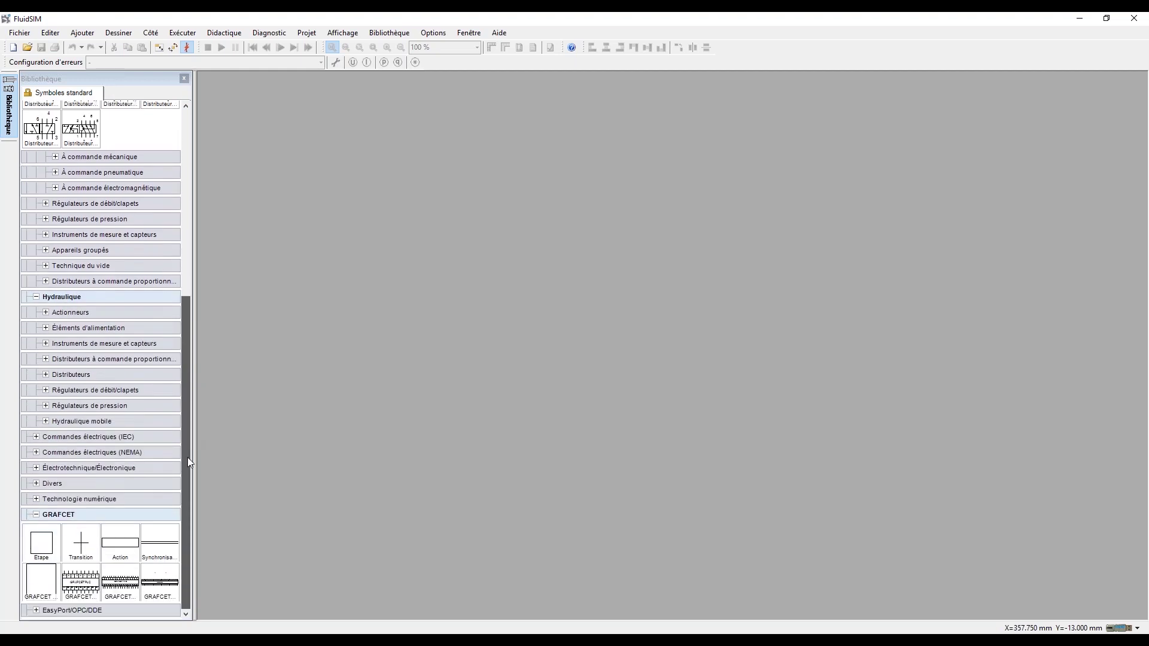
pyautogui.click(45, 312)
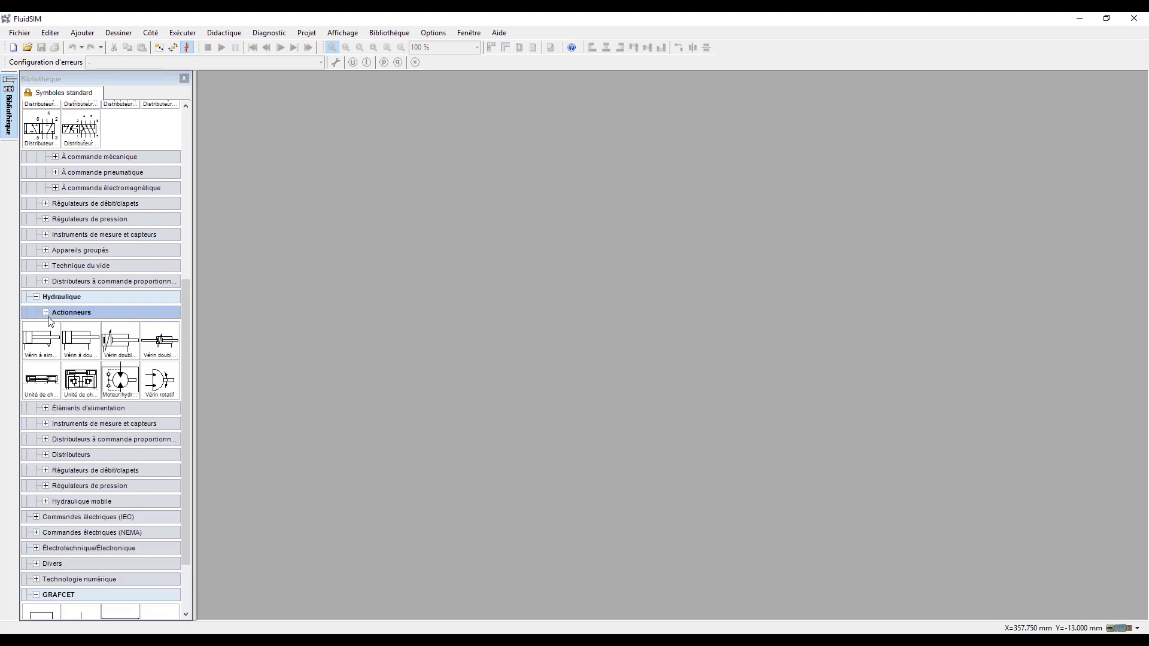
pyautogui.moveTo(189, 426); pyautogui.dragTo(193, 479)
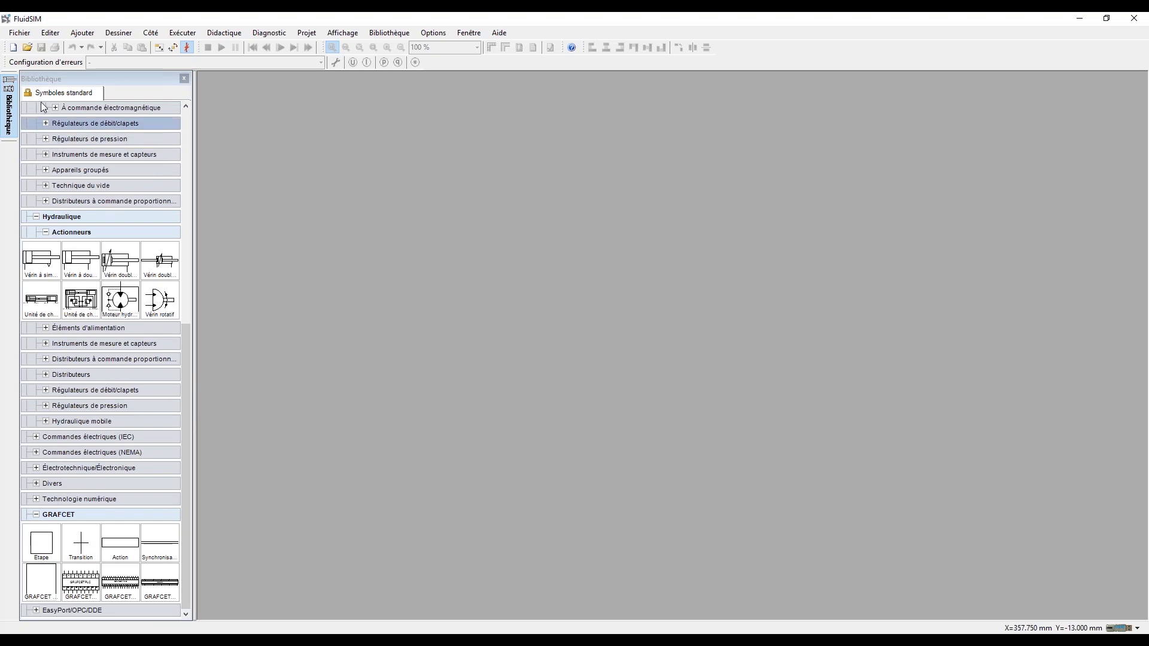
# Step: Create a new drawing file and place a hydraulic double-acting cylinder with end-position cushioning in its upper area
pyautogui.click(26, 33)
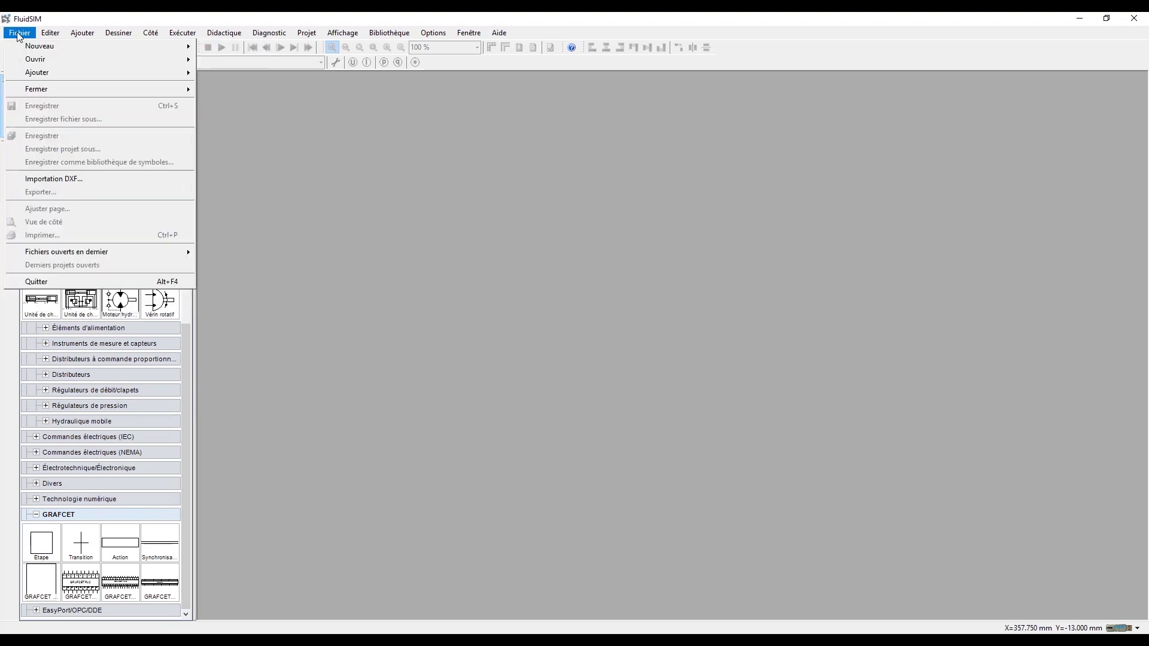
pyautogui.moveTo(20, 46)
pyautogui.click(224, 48)
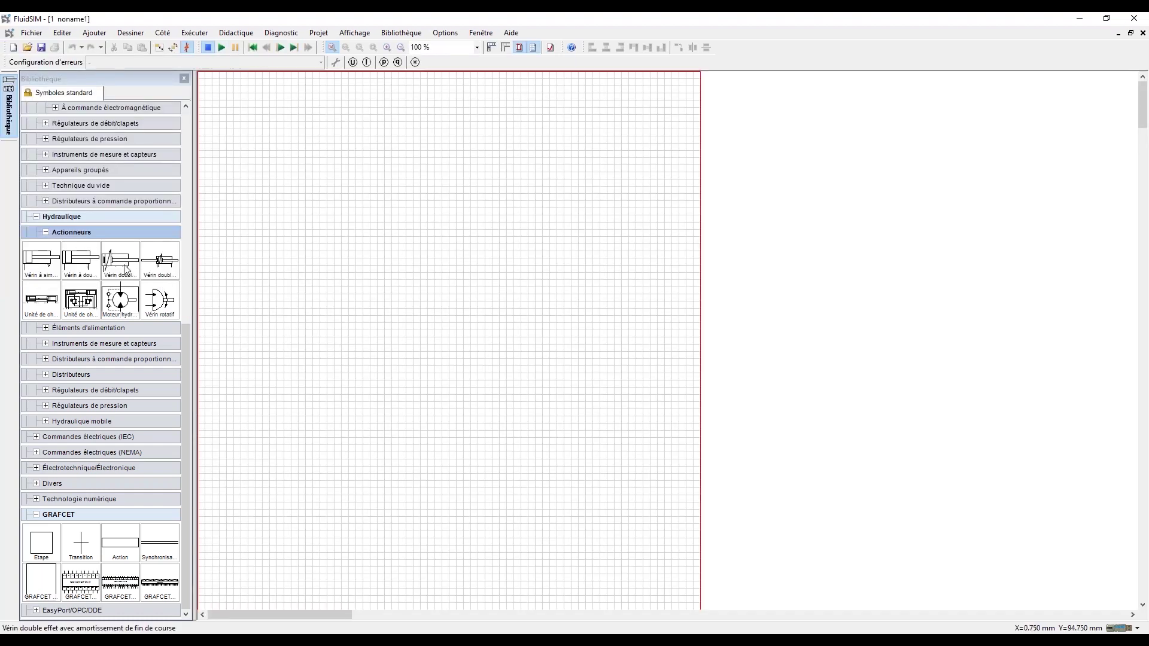
pyautogui.moveTo(112, 259); pyautogui.dragTo(288, 226)
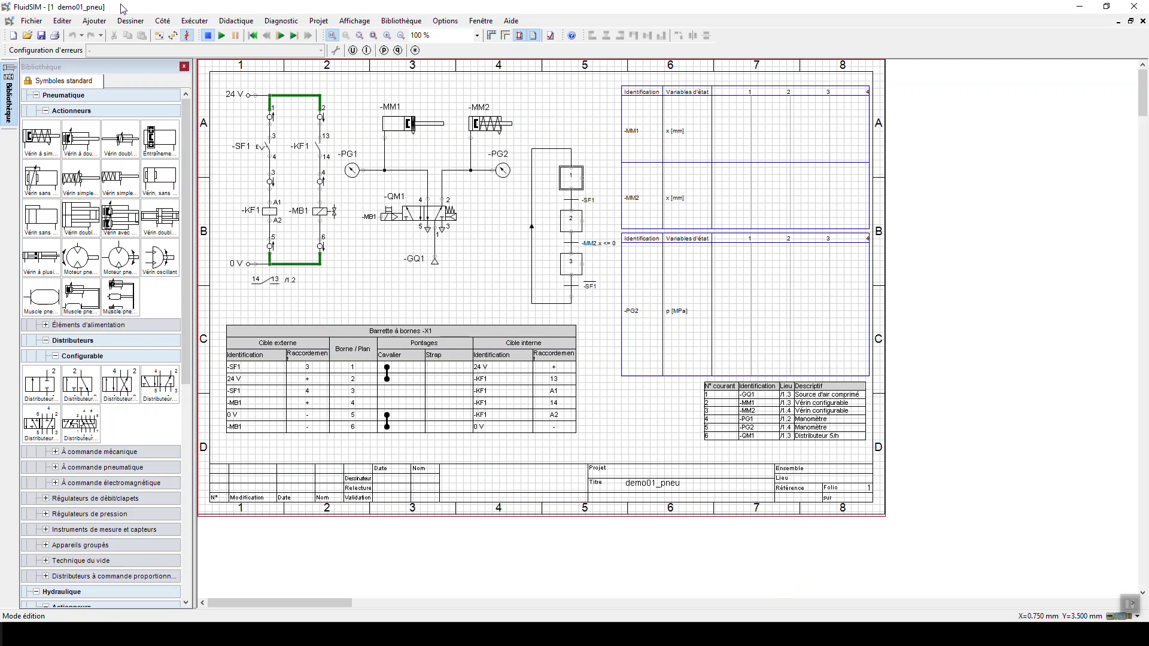
# Step: Look over the available drawing commands in the demo01_pneu circuit and enable expert mode (Mode expert)
pyautogui.click(137, 25)
pyautogui.click(142, 25)
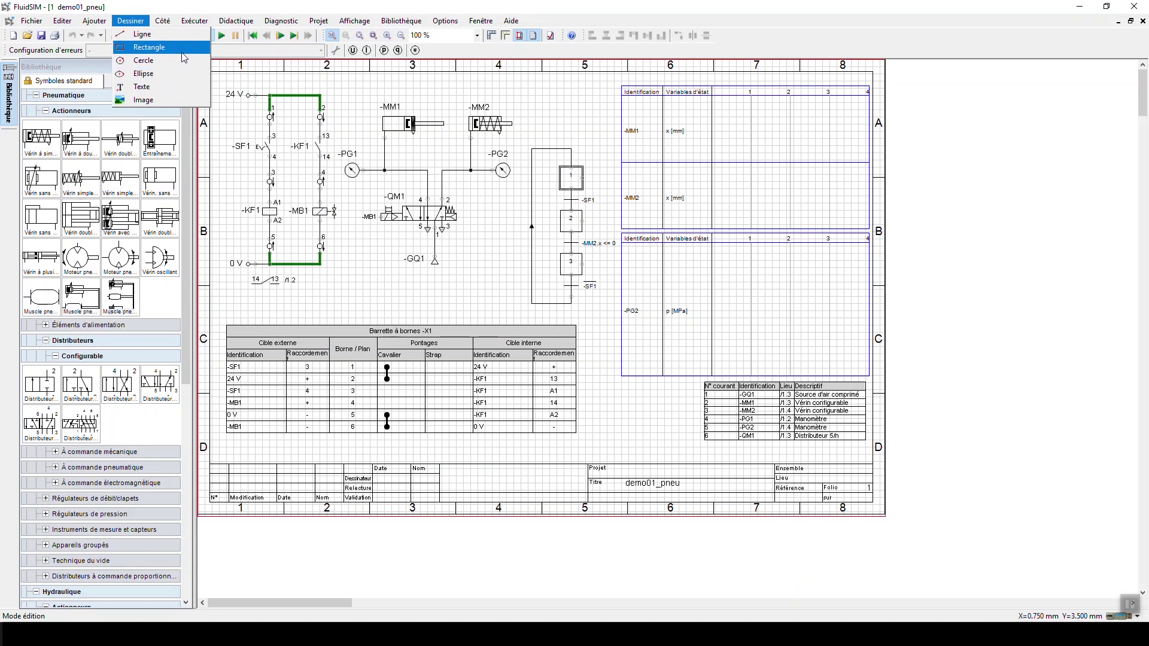
pyautogui.moveTo(447, 18)
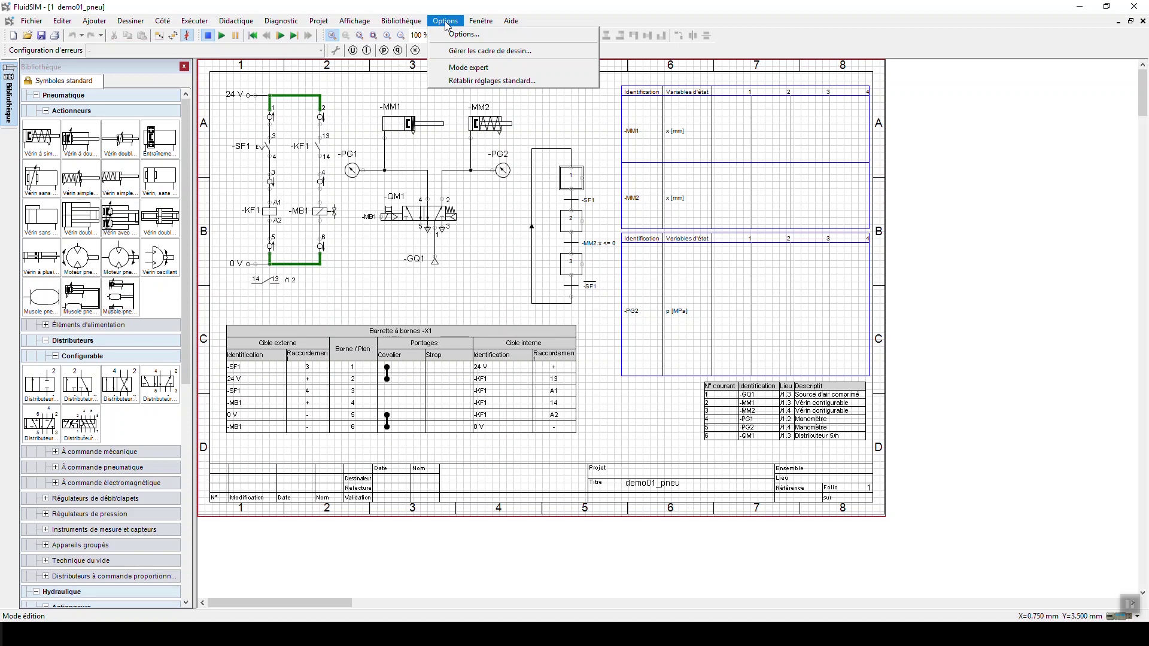
pyautogui.click(504, 68)
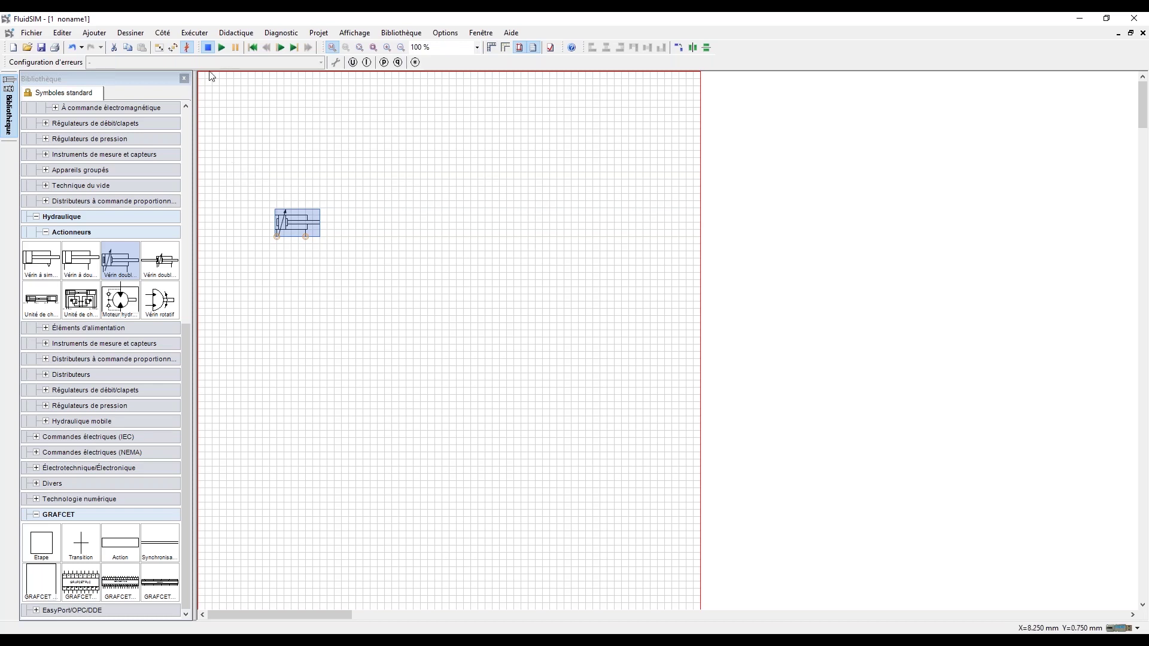
# Step: Open the pneumatics tutorial 'Simulation avec FluidSIM' from the teaching materials
pyautogui.click(234, 34)
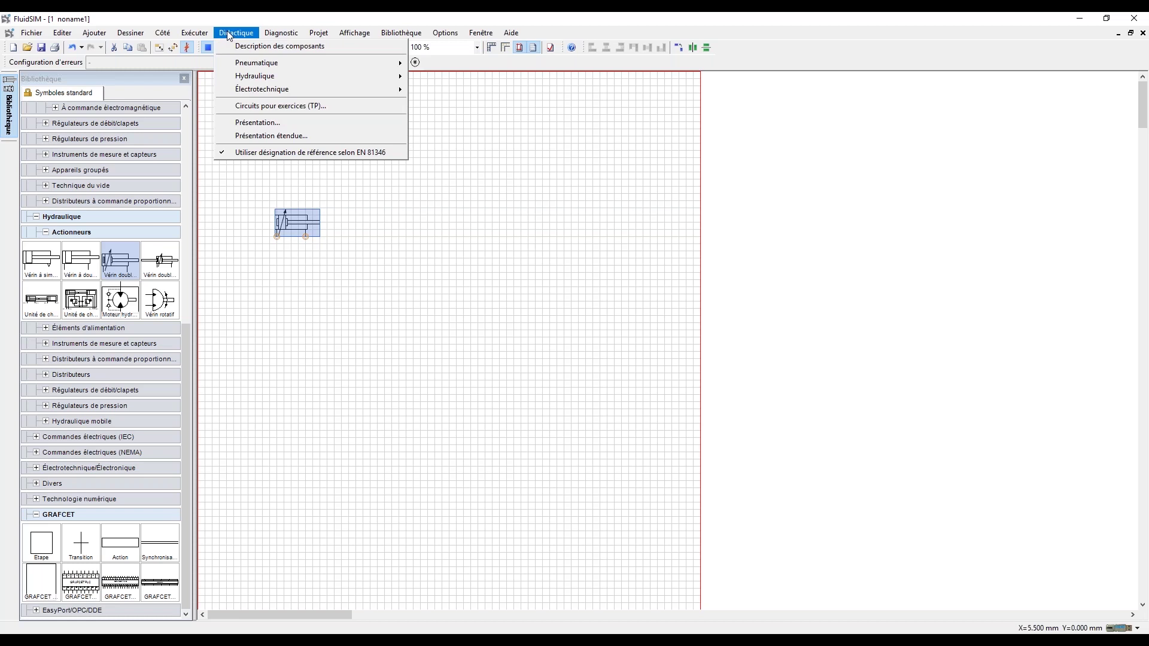
pyautogui.moveTo(238, 67)
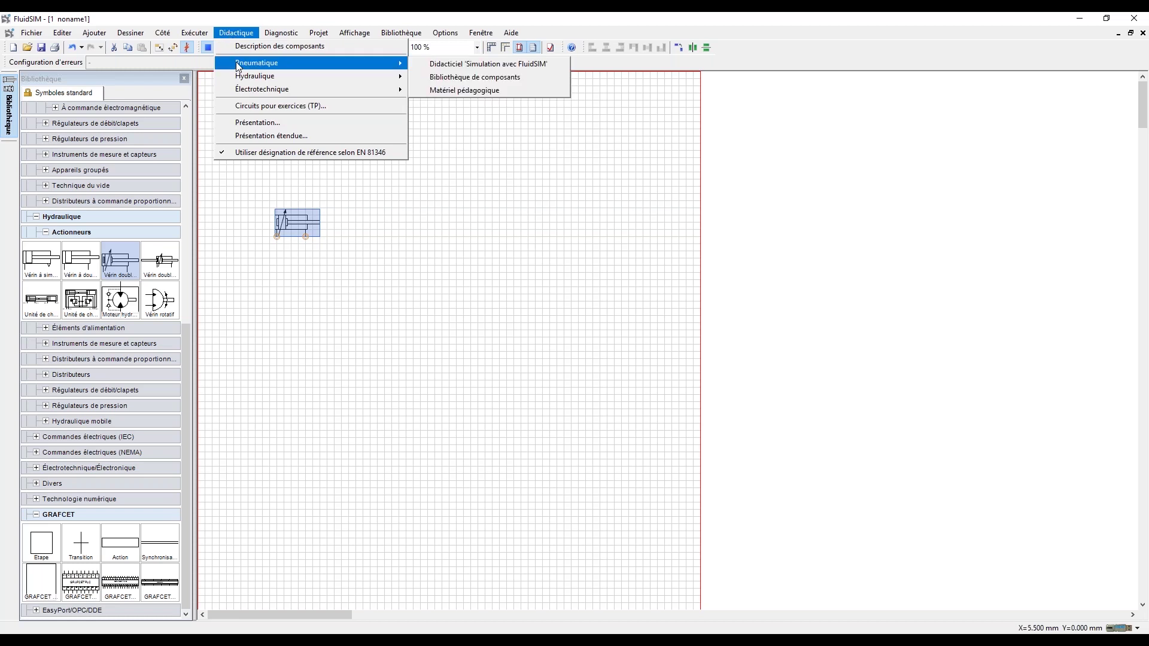
pyautogui.click(425, 64)
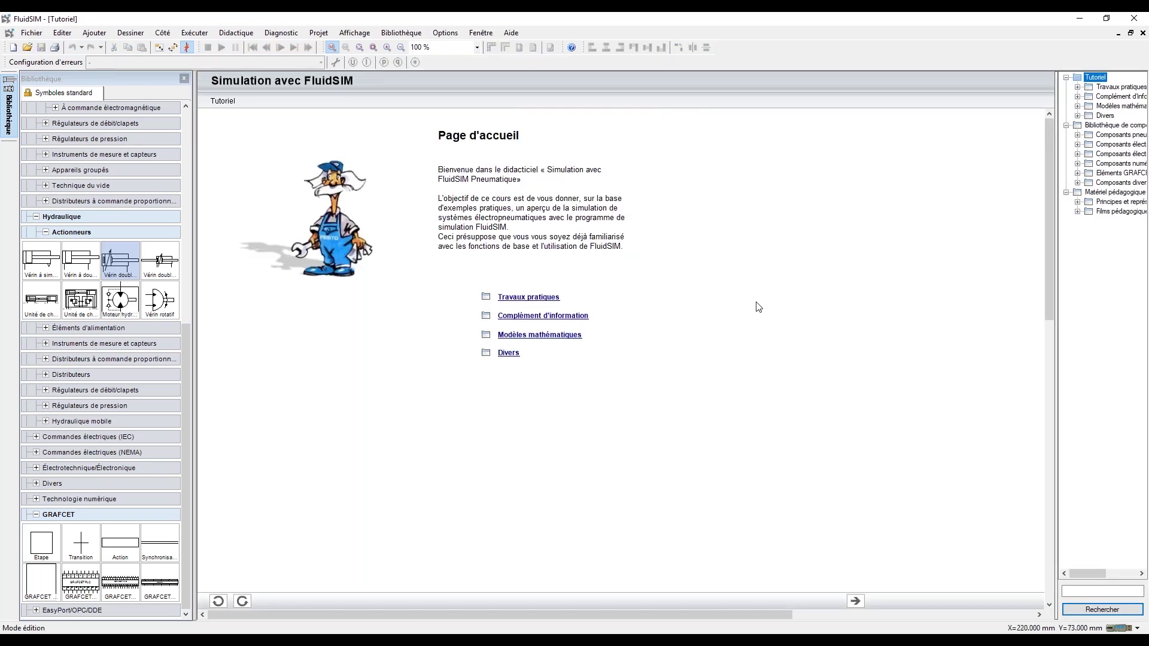
# Step: Restore the maximized document windows and arrange the drawing and the tutorial side by side
pyautogui.click(1077, 591)
pyautogui.click(1131, 33)
pyautogui.moveTo(439, 131); pyautogui.dragTo(921, 121)
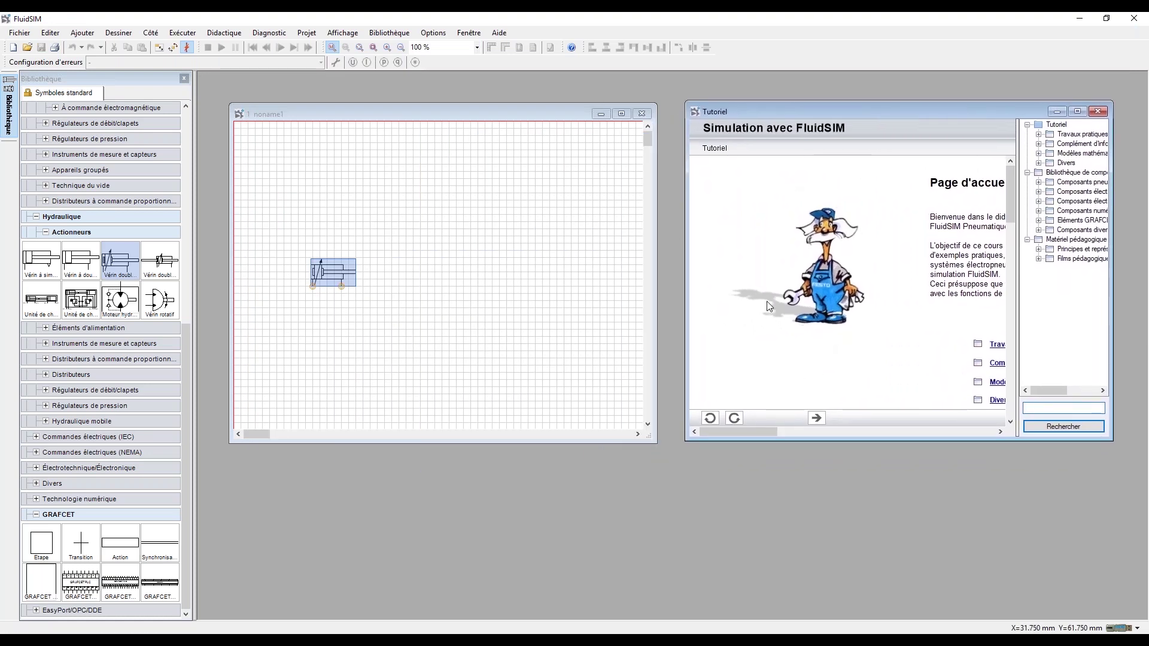
pyautogui.moveTo(378, 113); pyautogui.dragTo(376, 107)
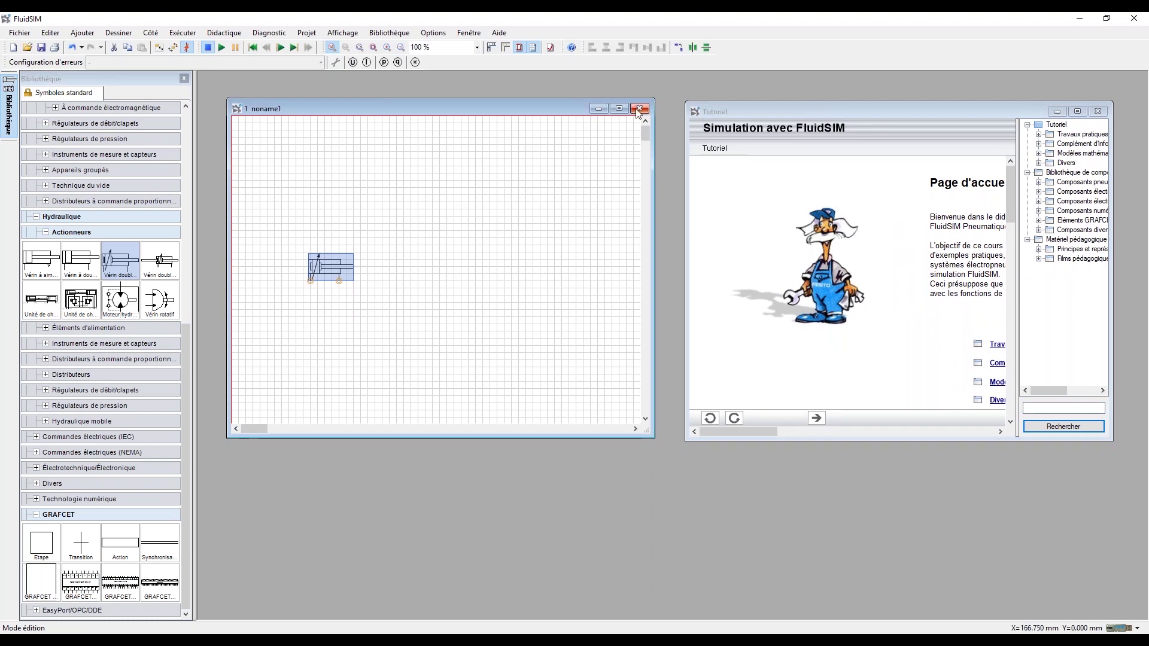
# Step: Open the pneumatics component library (Bibliothèque de composants) from the teaching materials
pyautogui.click(225, 35)
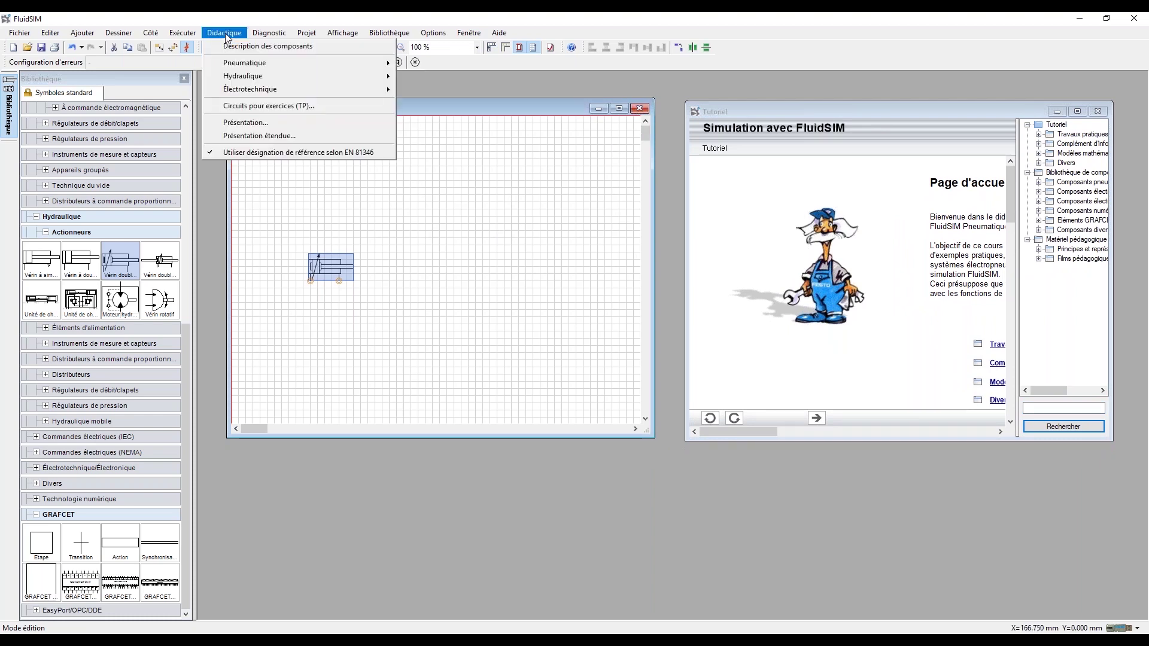
pyautogui.moveTo(291, 63)
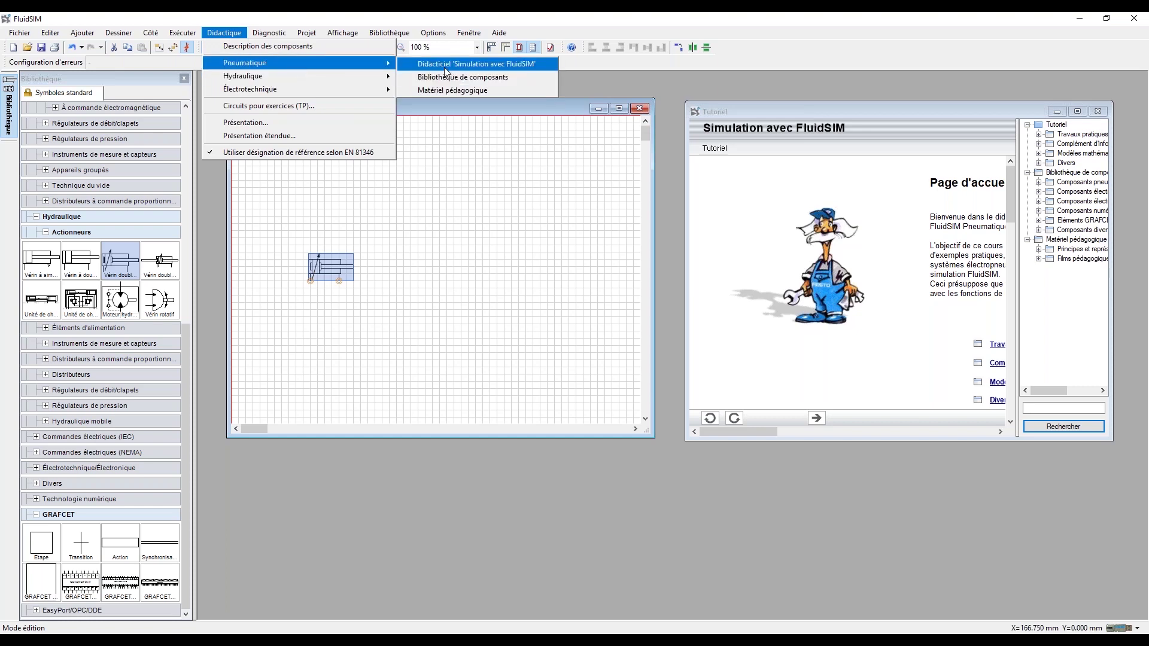
pyautogui.click(453, 78)
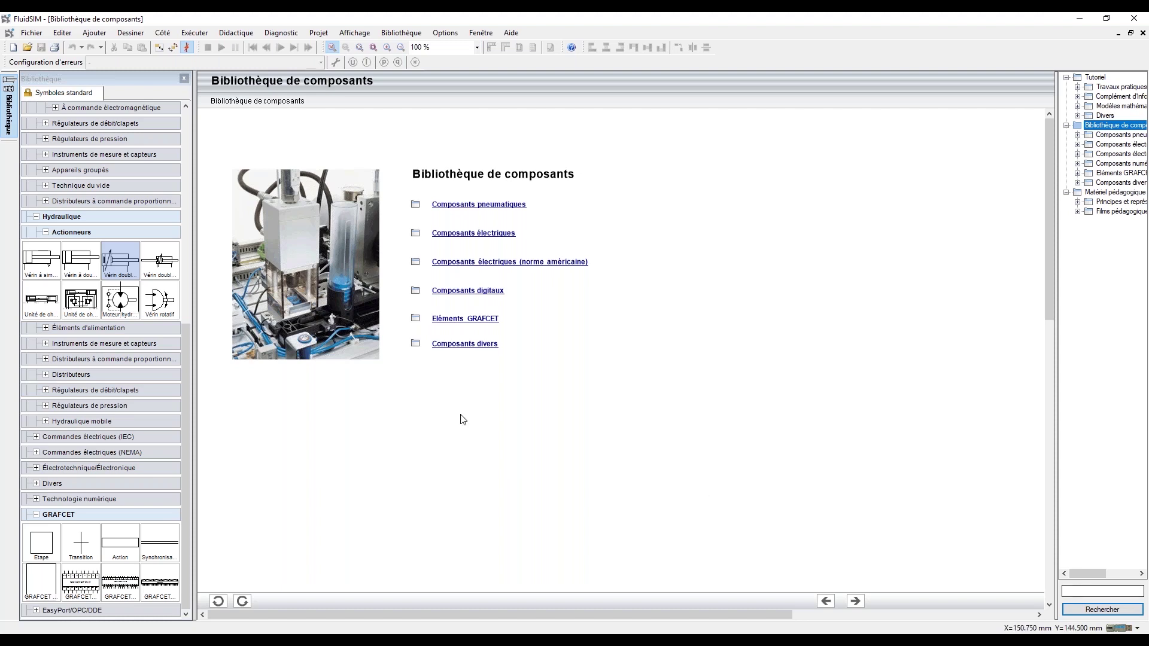
# Step: Search the teaching material for "vérin à simple effet" and open that cylinder's page under the pneumatic Actionneurs
pyautogui.click(45, 270)
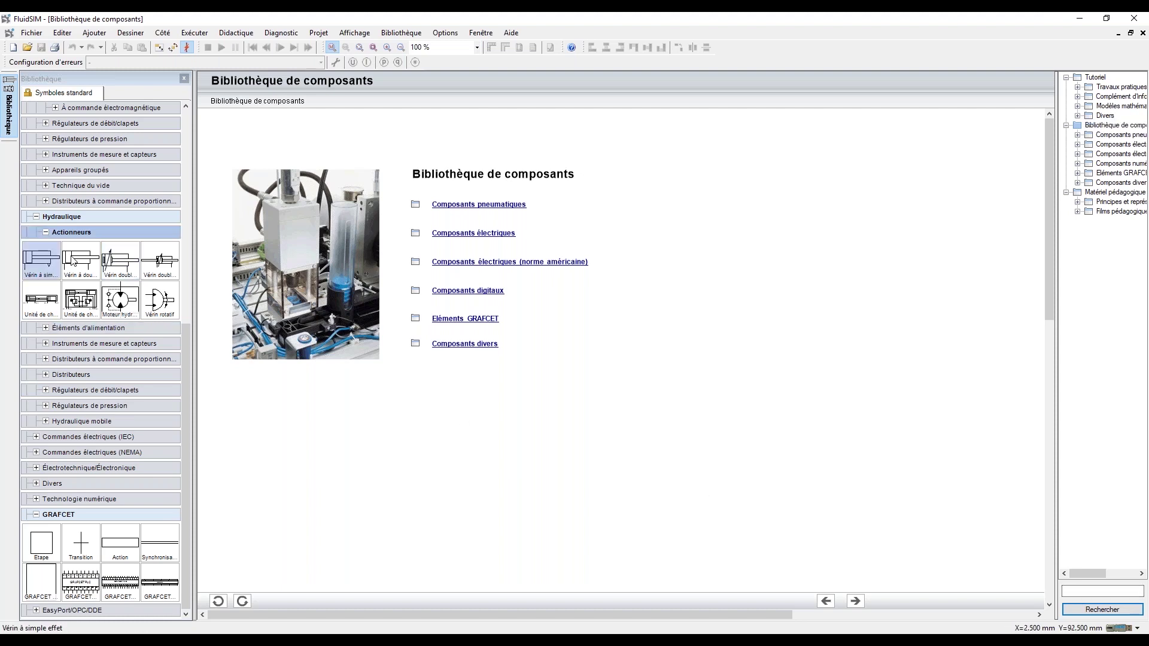
pyautogui.click(1082, 593)
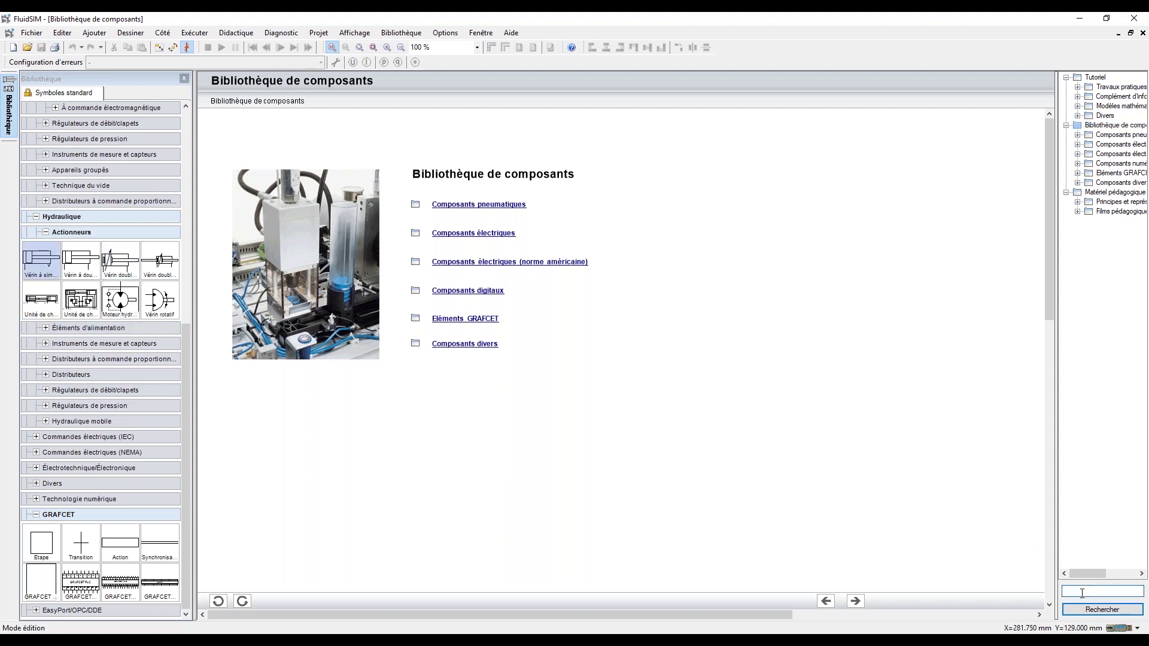
pyautogui.write('vérin à simple effet')
pyautogui.press('Return')
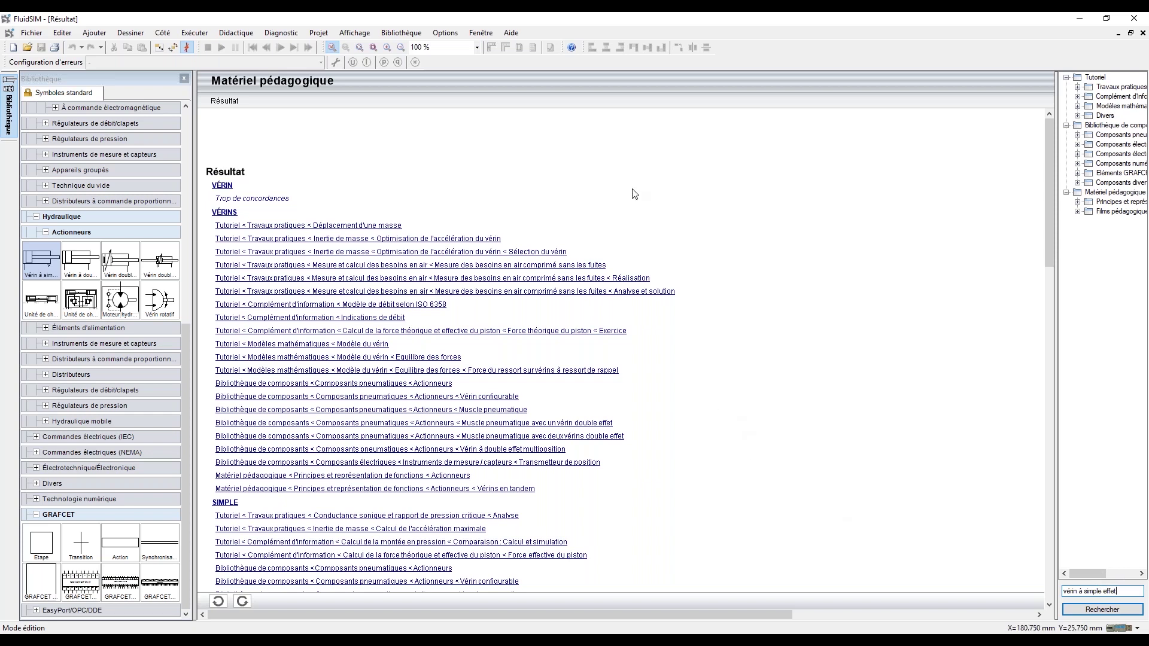
pyautogui.click(345, 388)
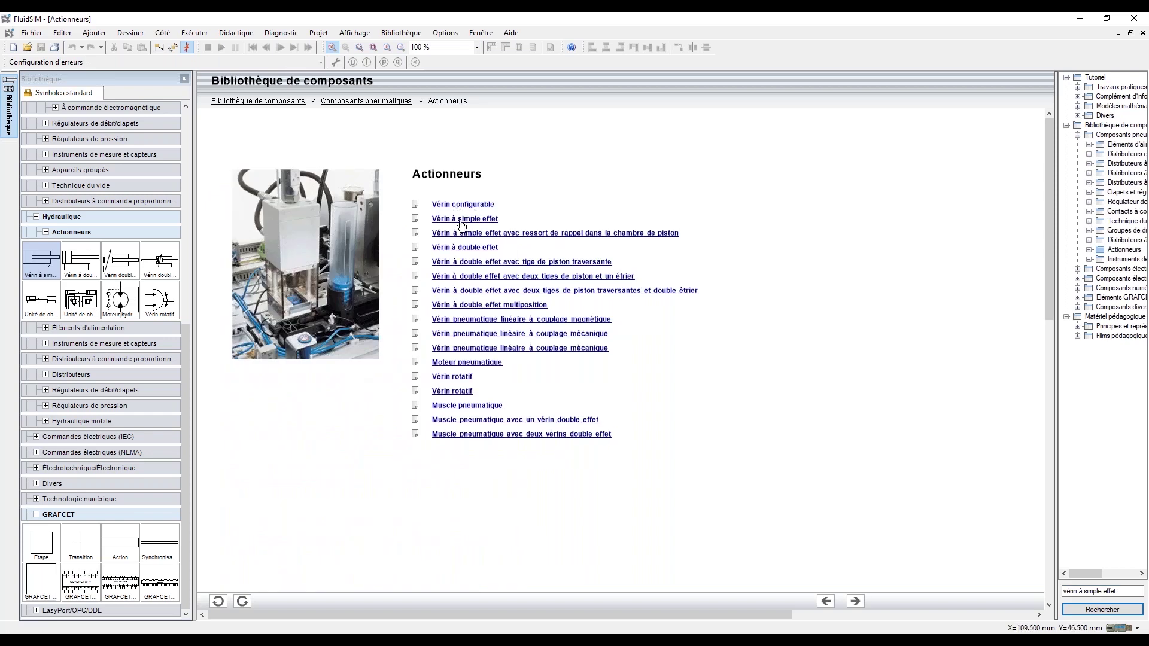
pyautogui.click(460, 220)
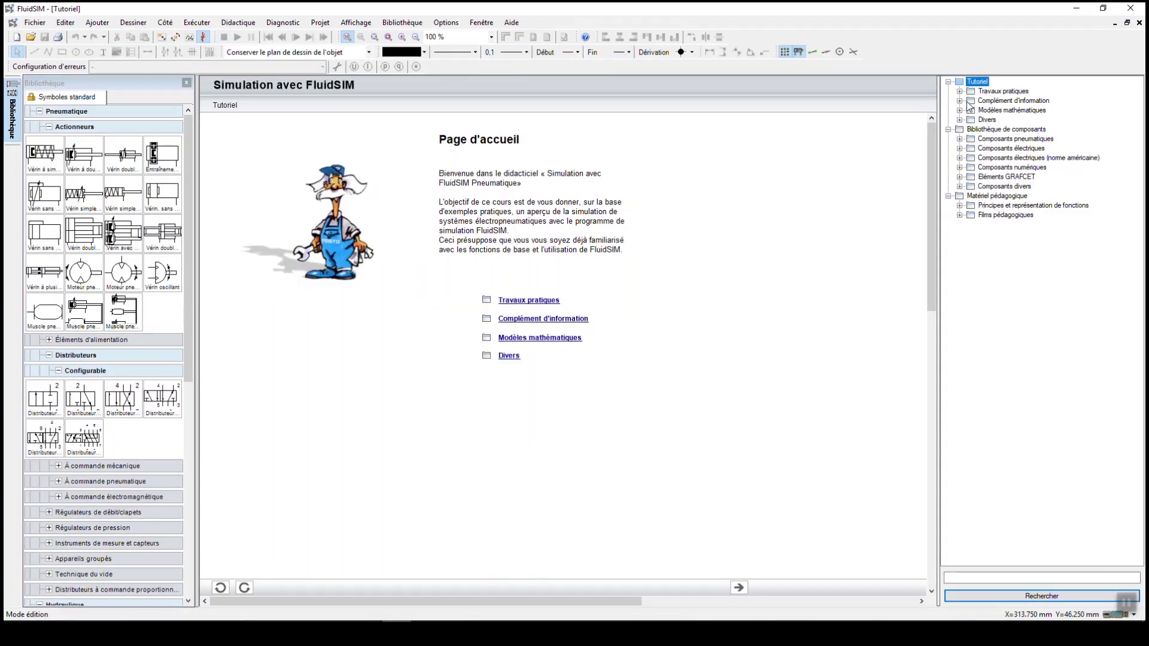
# Step: In the tutorial contents, expand Travaux pratiques, Déplacement d'une masse and Déplacement horizontal d'une masse, and open its first entry
pyautogui.click(960, 91)
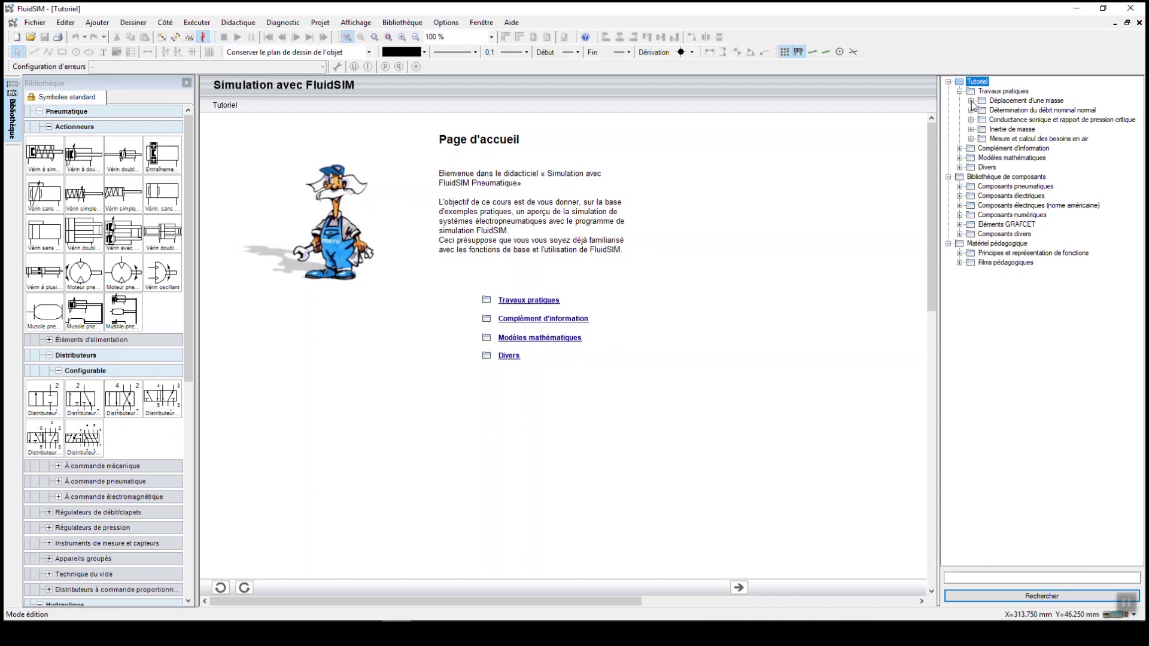
pyautogui.click(971, 101)
pyautogui.click(982, 111)
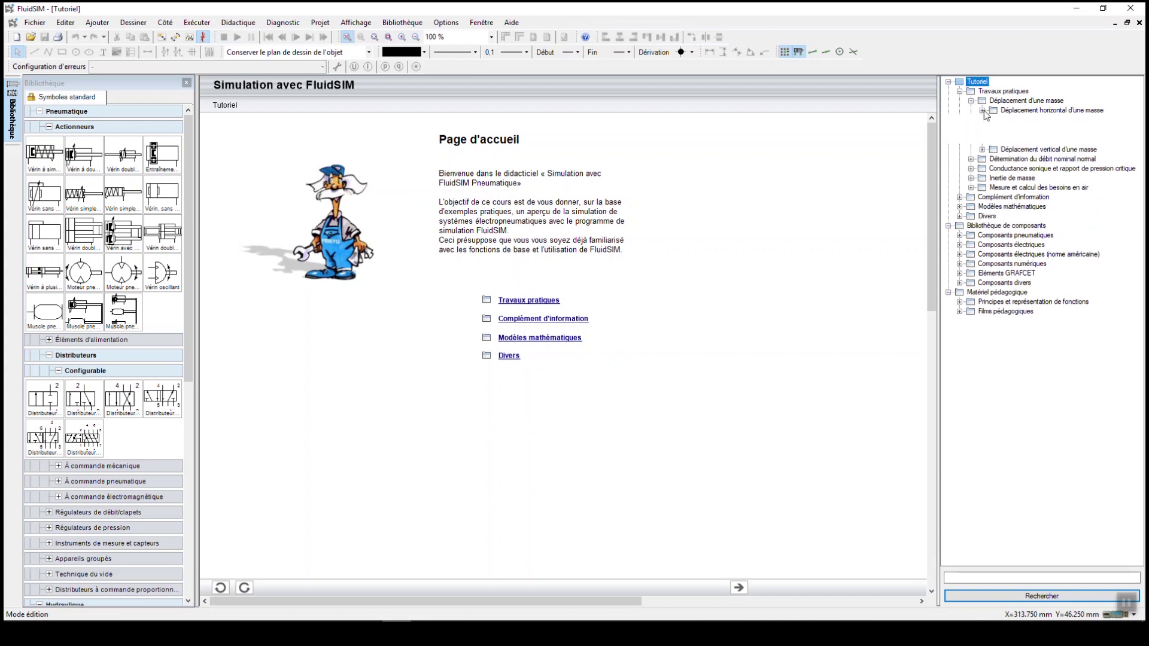
pyautogui.click(1032, 120)
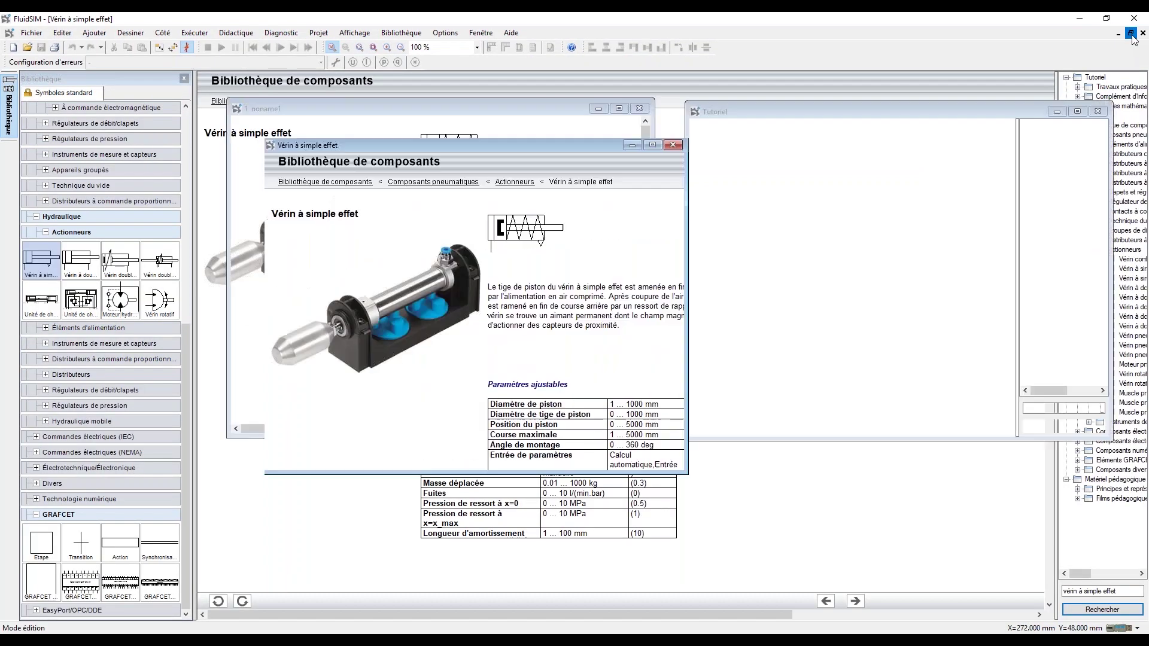
# Step: Restore the Vérin à simple effet window and move it below the drawing and tutorial windows
pyautogui.click(1131, 33)
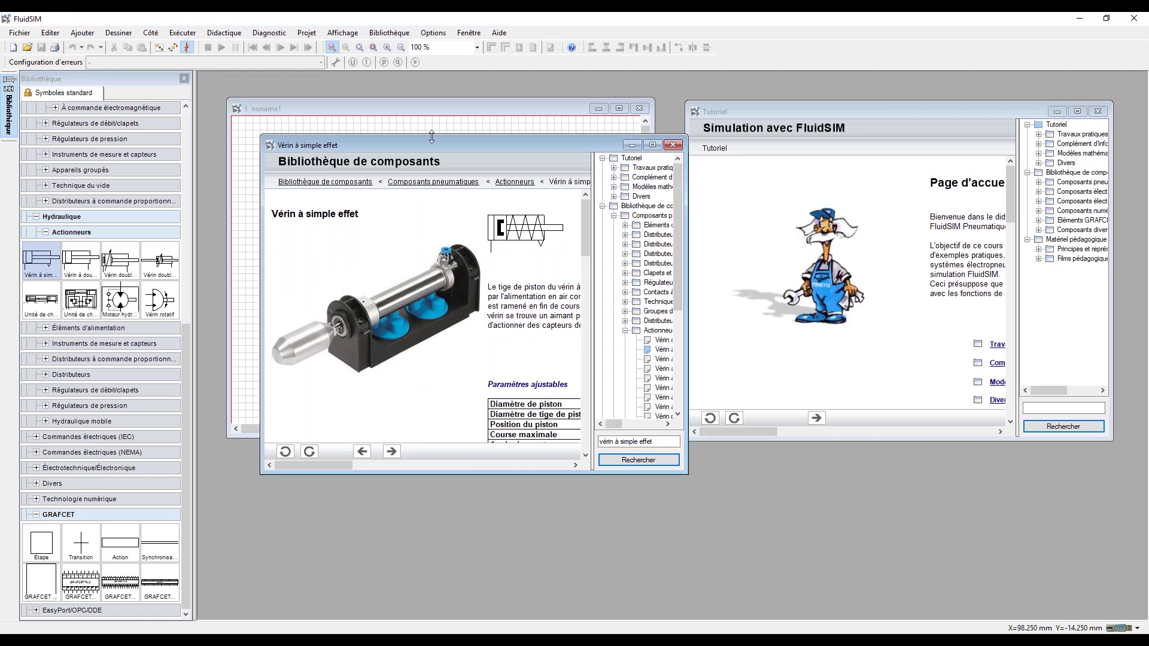
pyautogui.moveTo(427, 145); pyautogui.dragTo(624, 291)
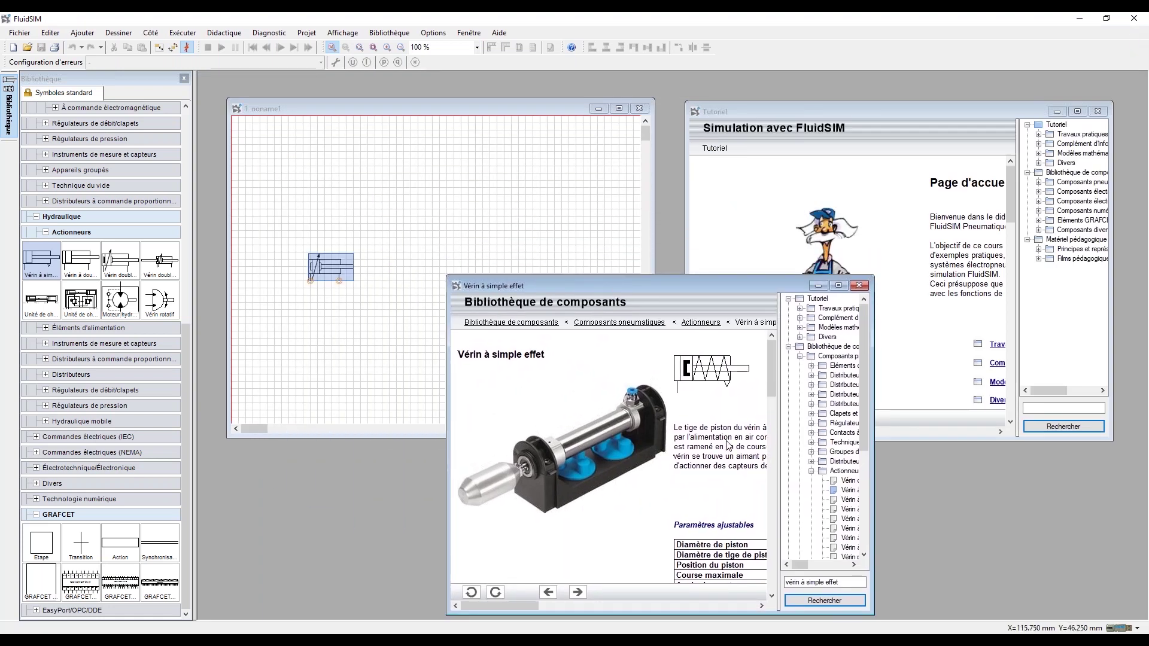
# Step: Close the noname1 drawing without saving its modifications
pyautogui.moveTo(426, 114); pyautogui.dragTo(406, 97)
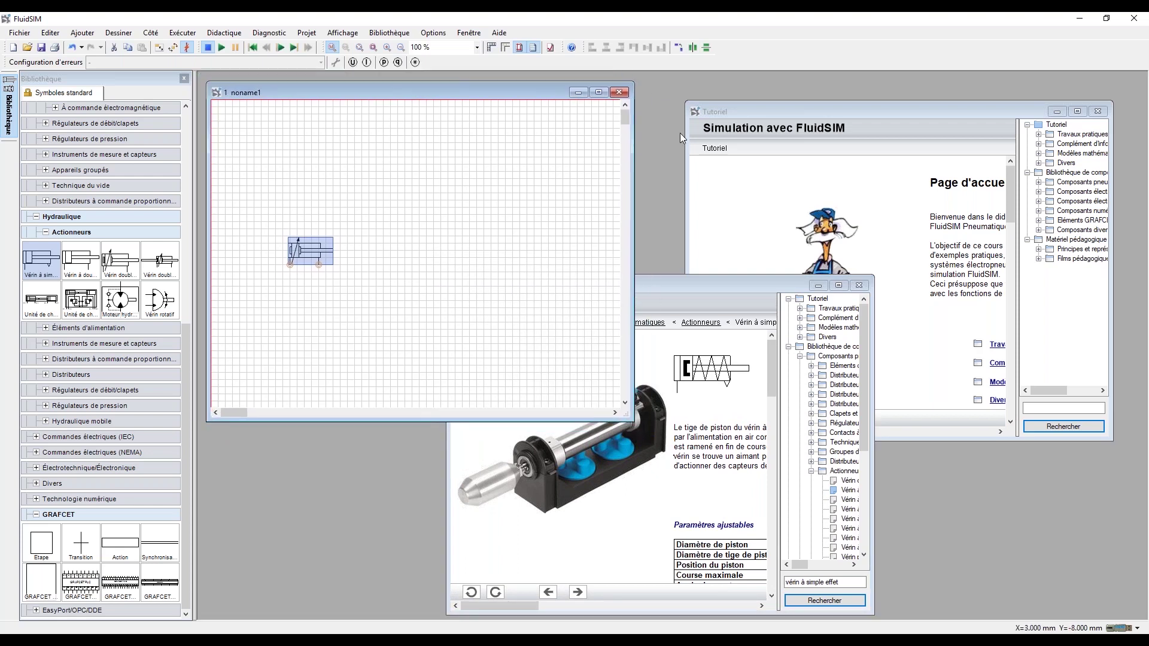
pyautogui.click(620, 93)
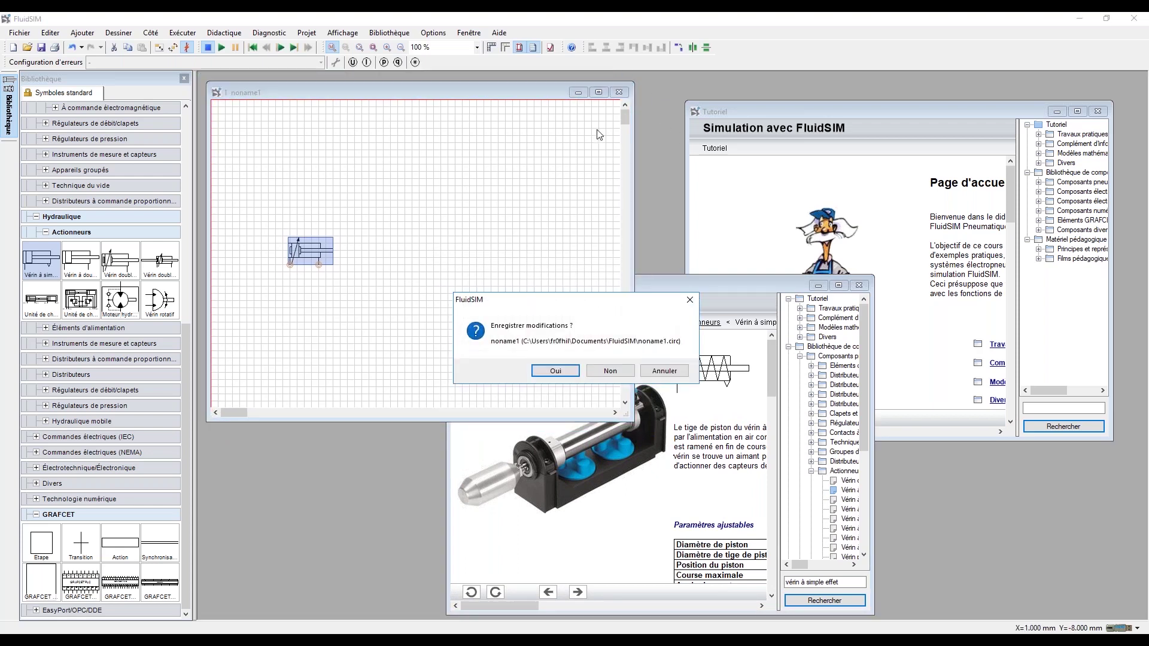
pyautogui.click(611, 371)
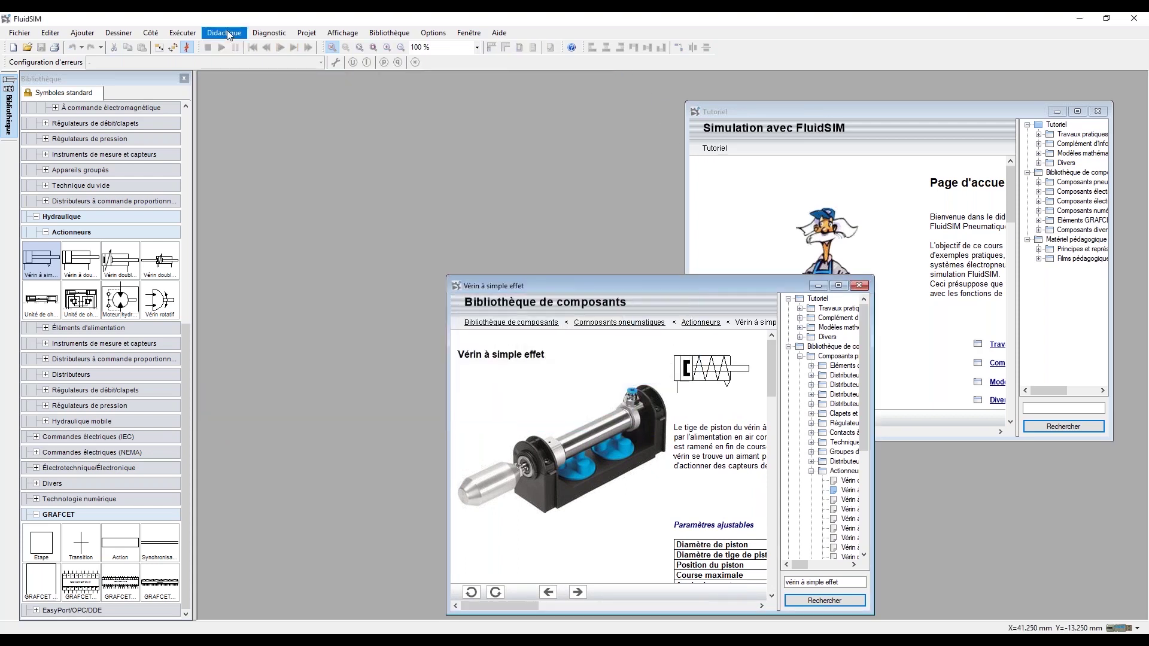
# Step: Browse the exercise circuits (Circuits pour exercices) and open the pneumatic demo circuit demo01_pneu
pyautogui.click(230, 34)
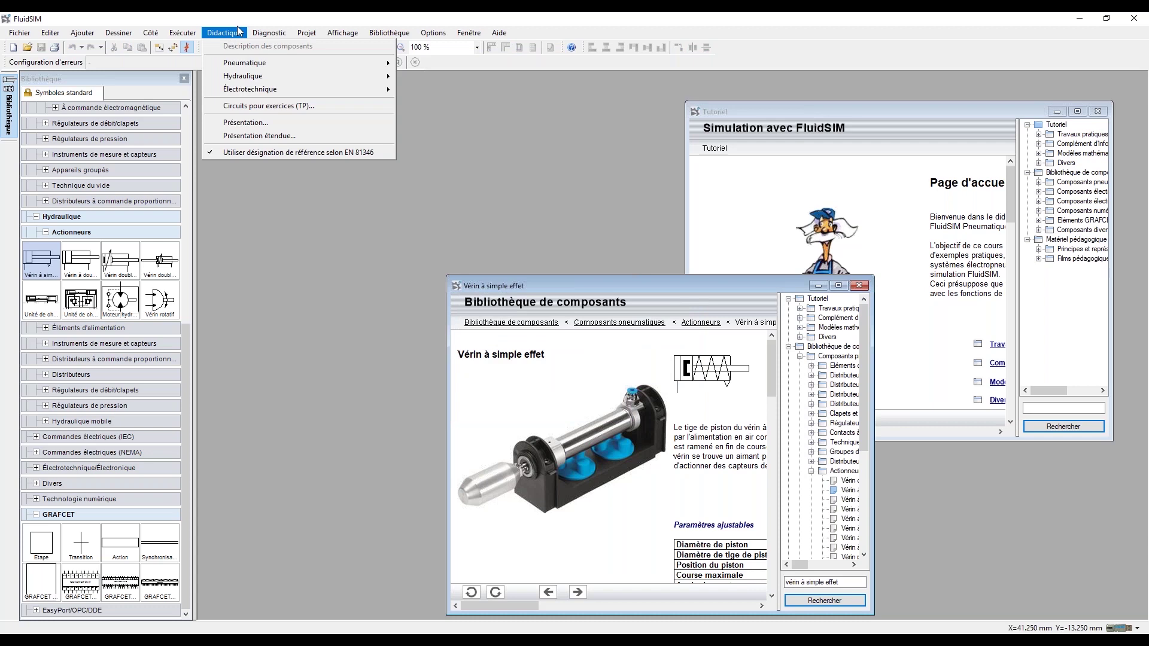
pyautogui.click(264, 105)
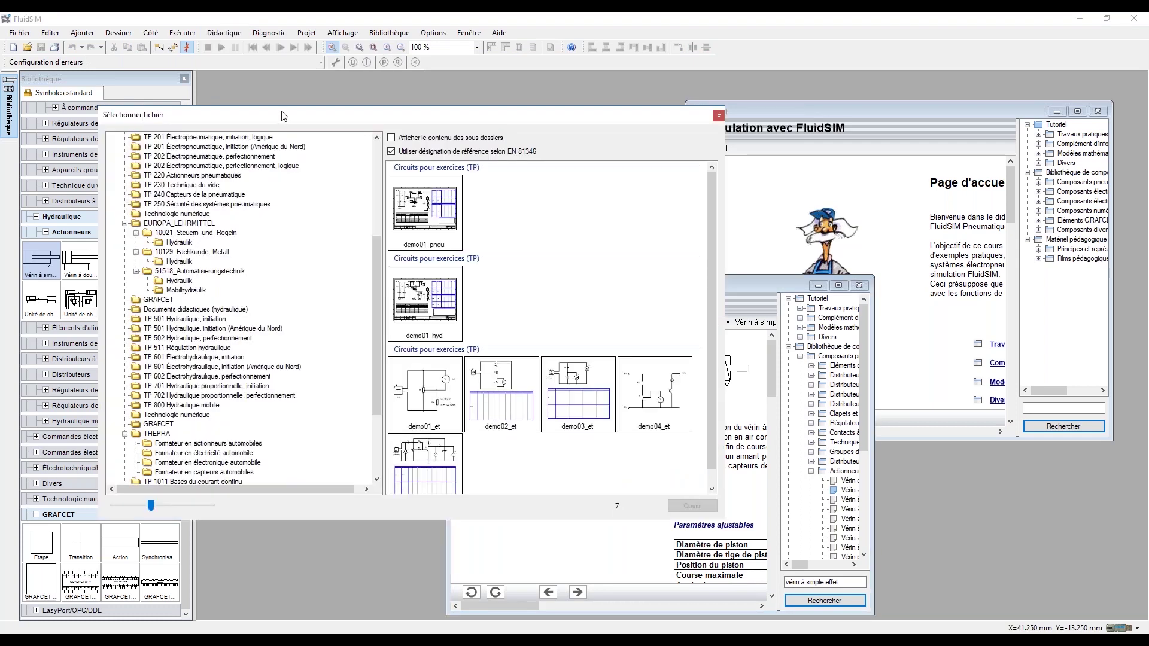
pyautogui.moveTo(285, 115); pyautogui.dragTo(373, 106)
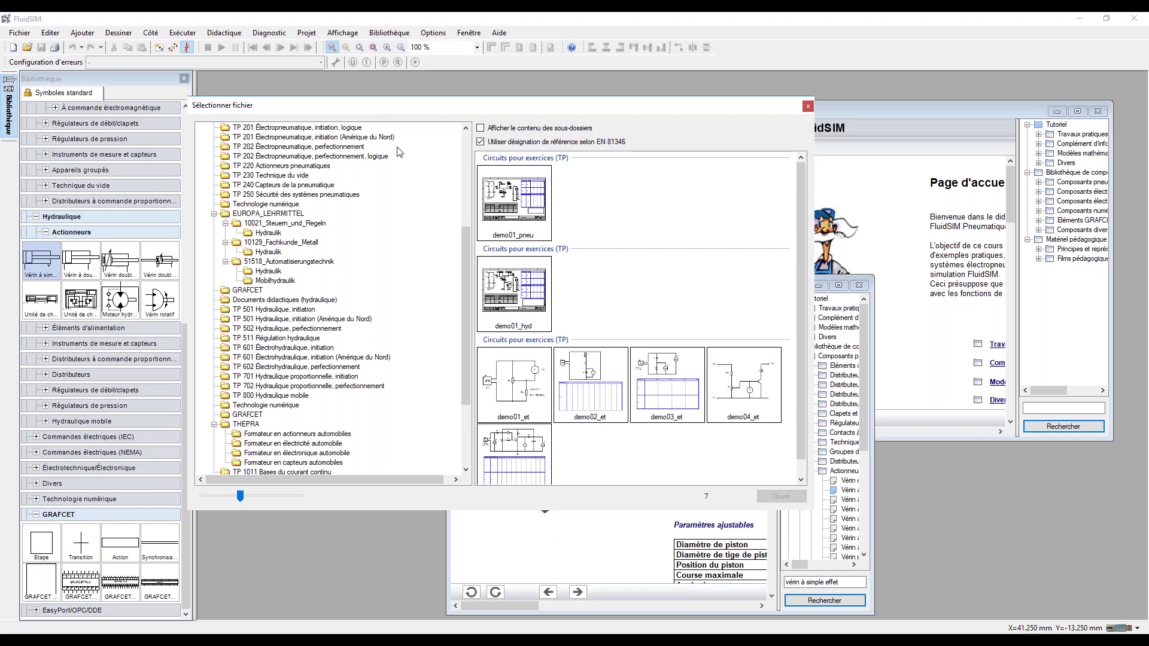
pyautogui.moveTo(468, 251); pyautogui.dragTo(466, 191)
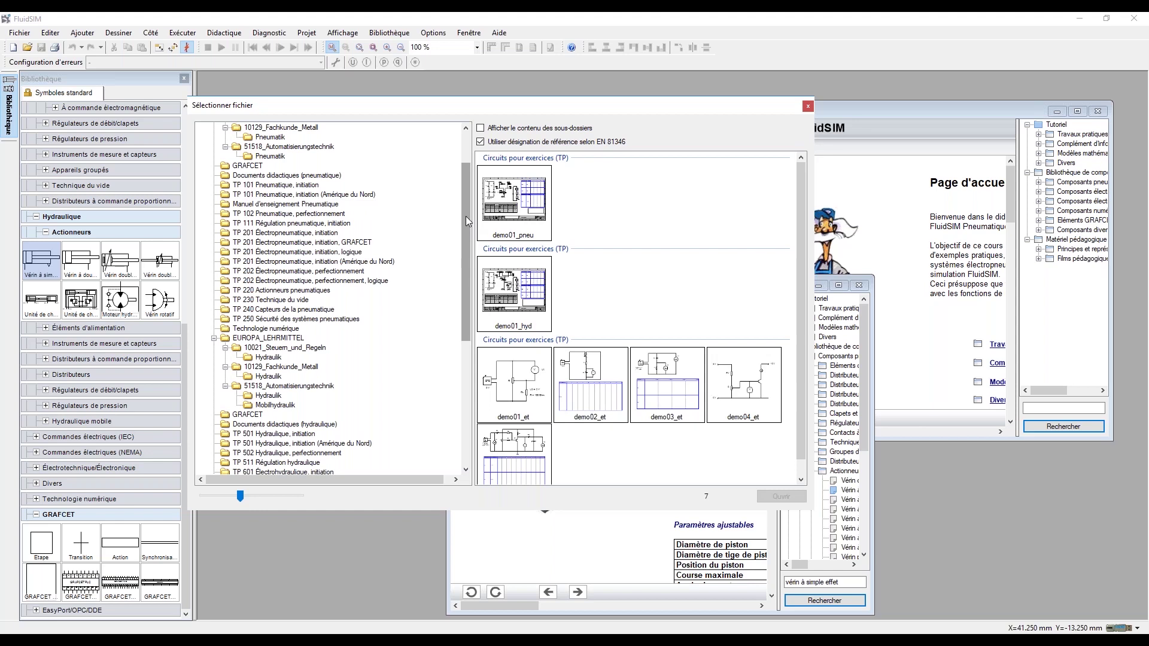
pyautogui.scroll(-5, 465, 222)
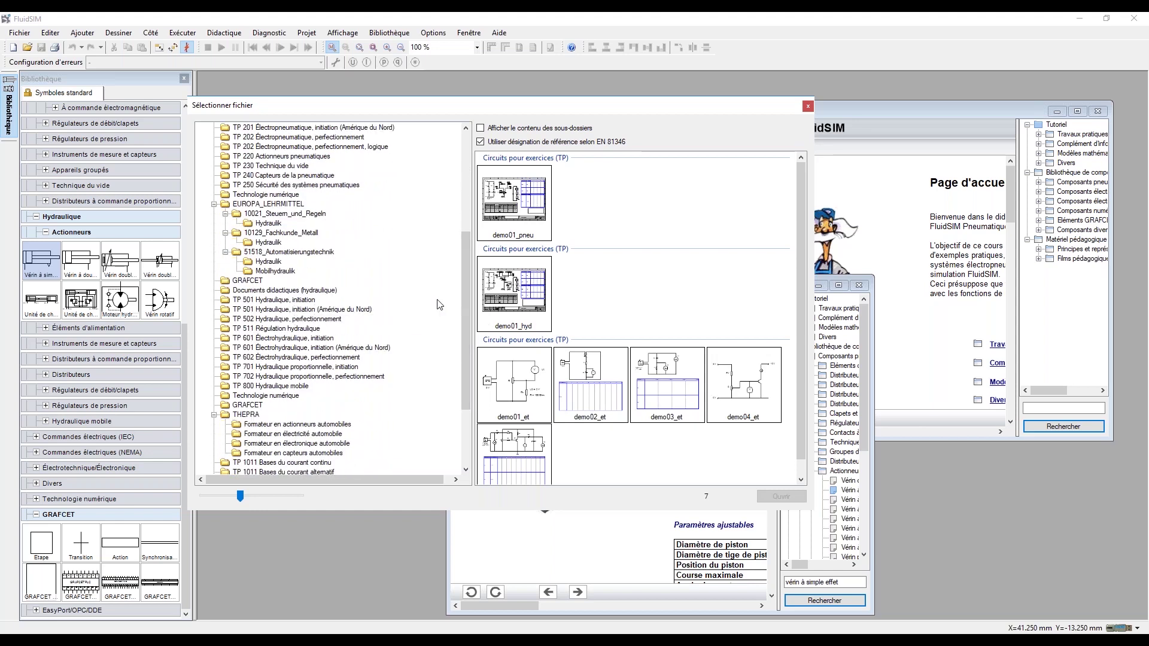
pyautogui.moveTo(464, 300); pyautogui.dragTo(462, 248)
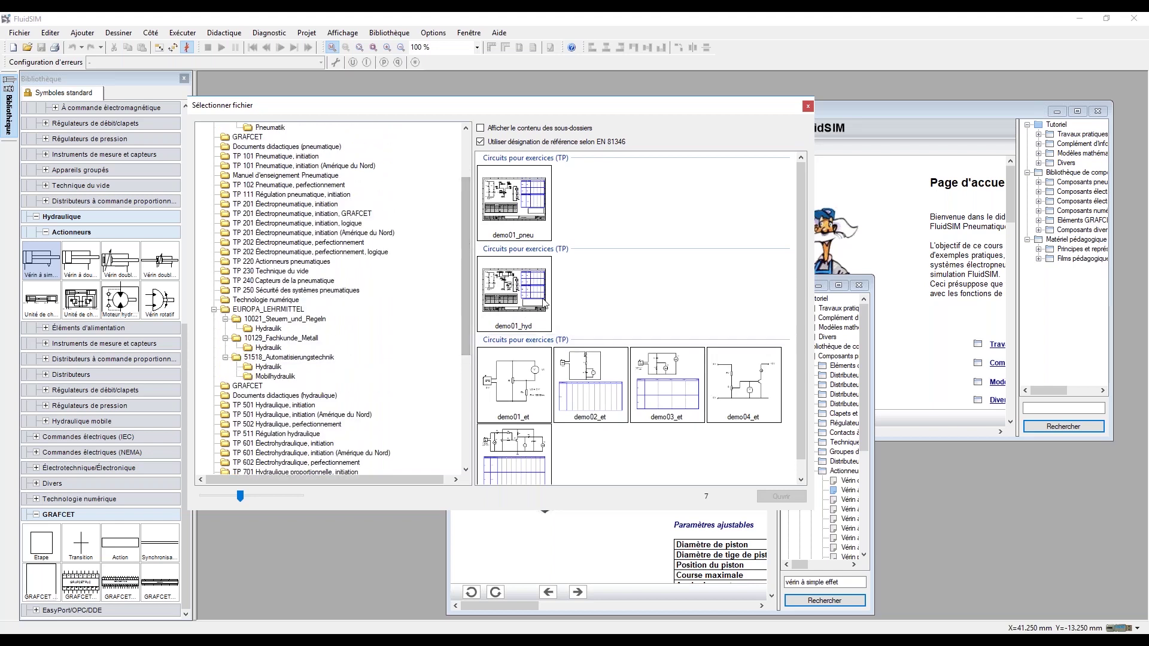
pyautogui.doubleClick(511, 203)
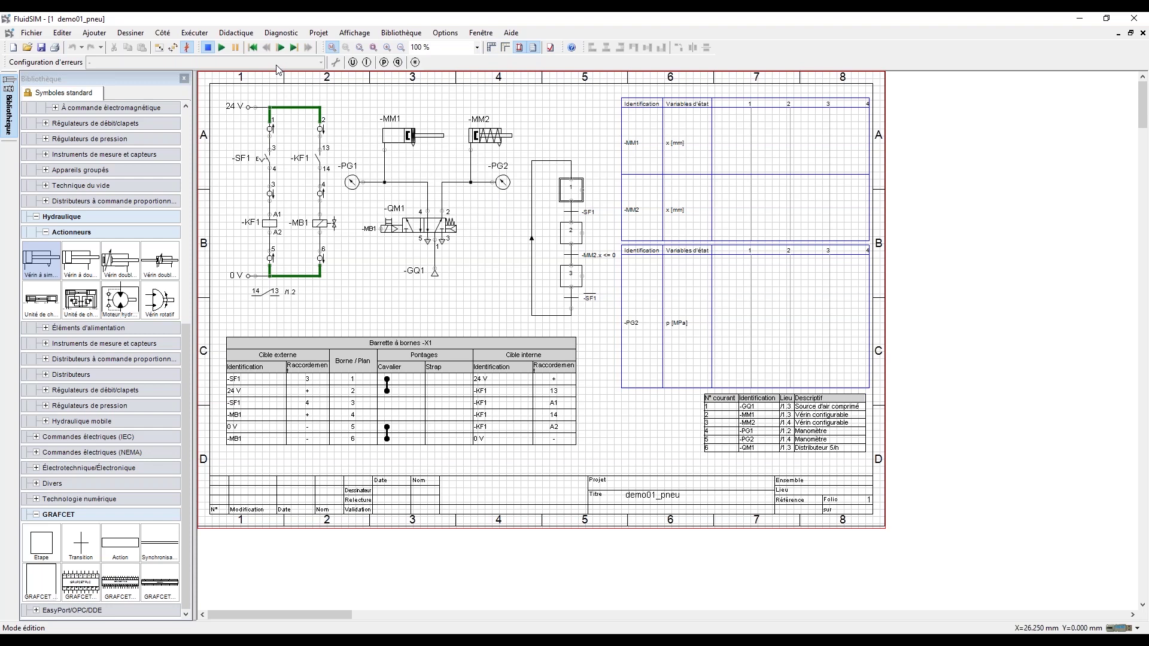
# Step: Simulate demo01_pneu, switch valve -QM1 manually twice to move cylinders -MM1 and -MM2, and stop the simulation
pyautogui.click(222, 49)
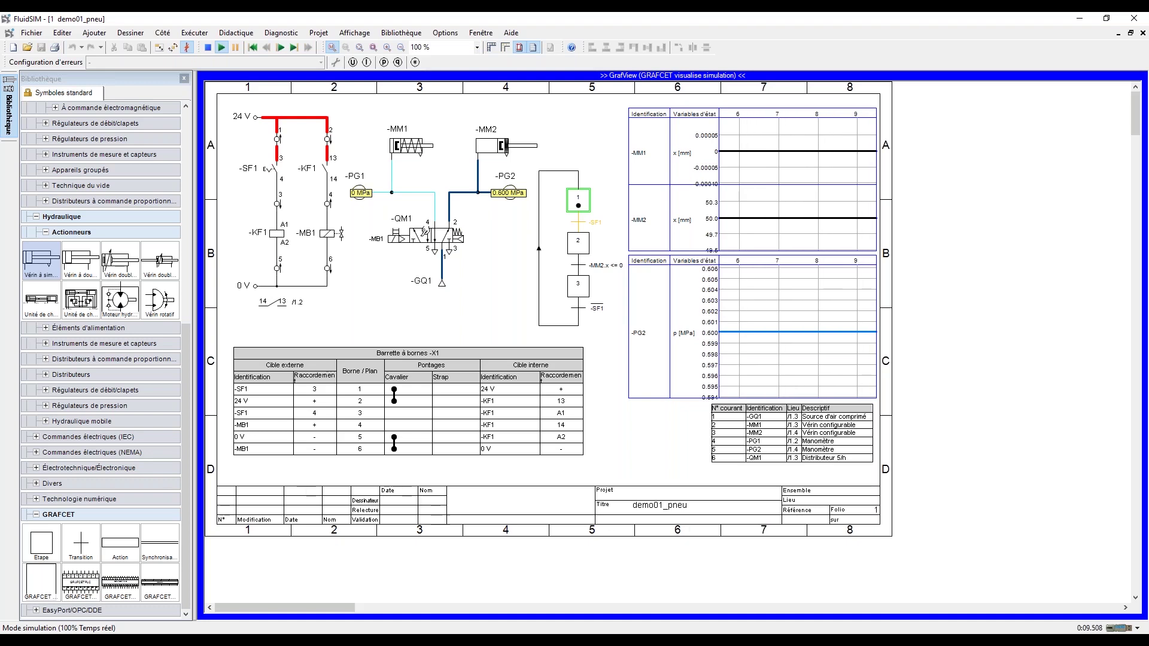
pyautogui.click(426, 232)
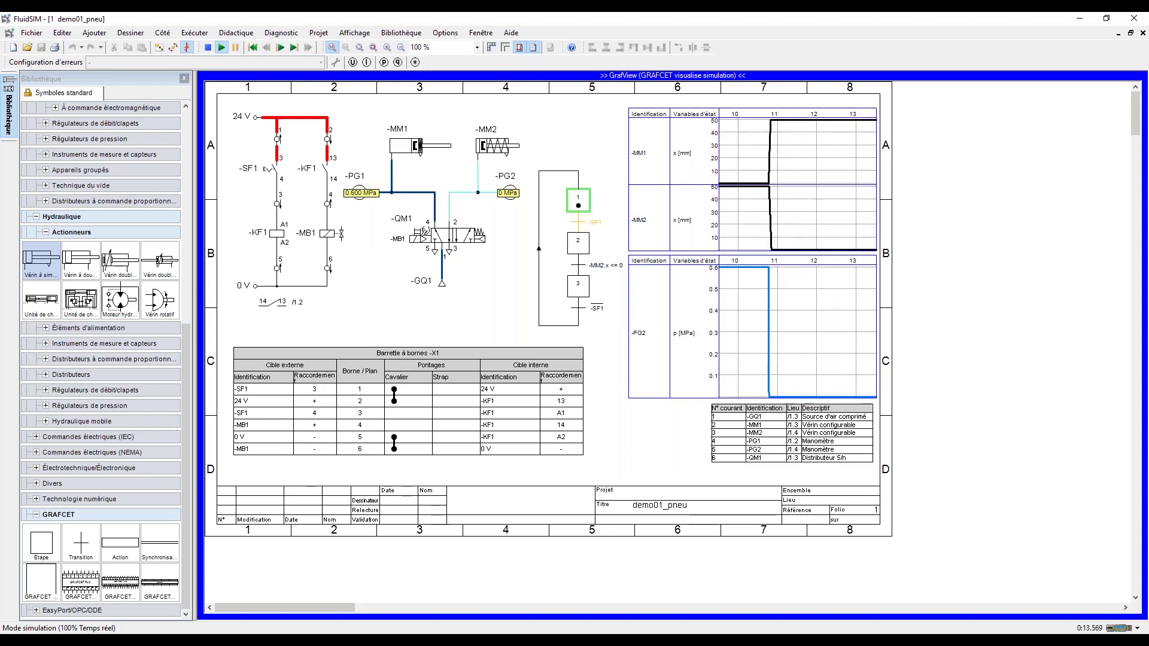
pyautogui.click(425, 229)
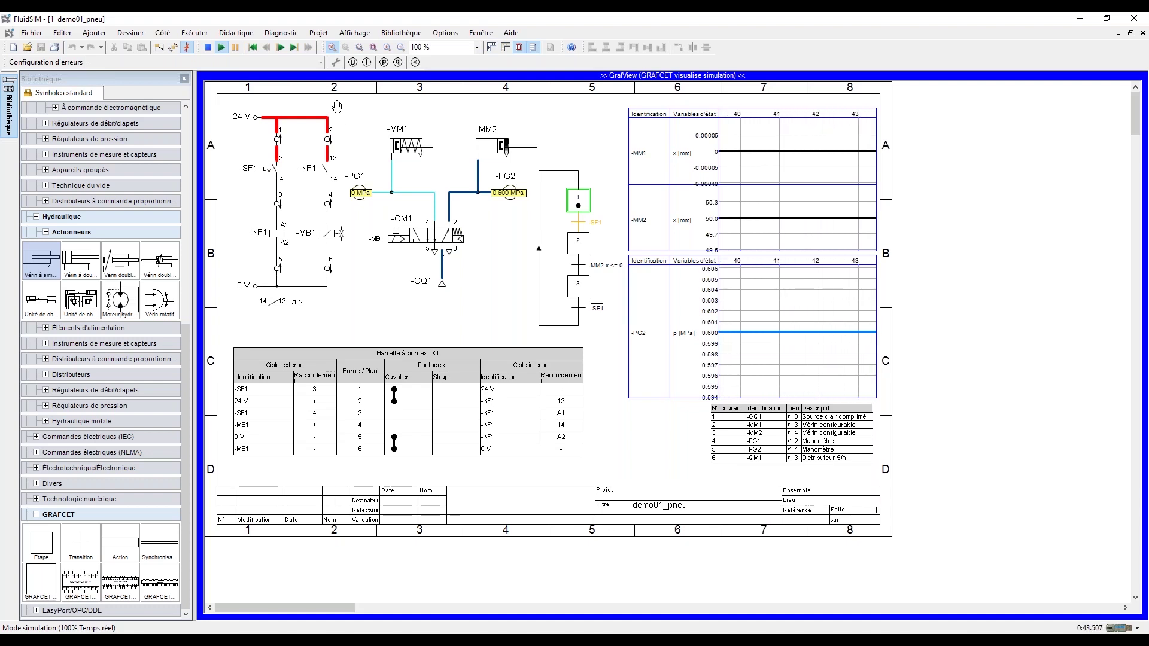
pyautogui.click(209, 49)
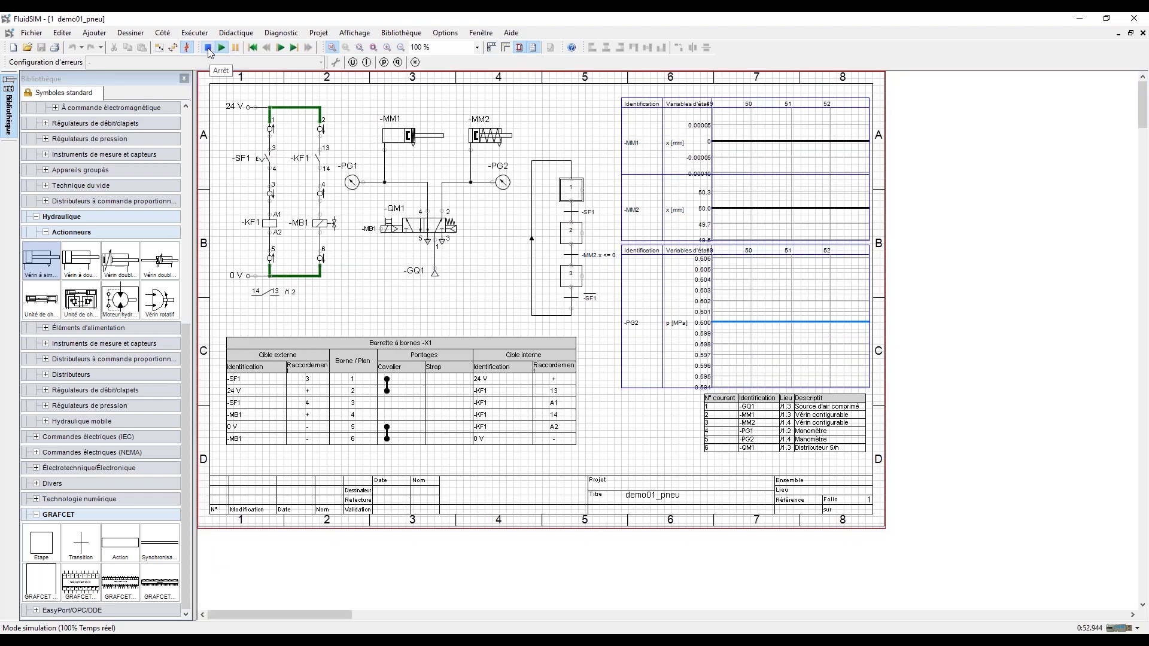
# Step: Create a new error configuration for the demo01_pneu circuit and title it "Test"
pyautogui.click(286, 34)
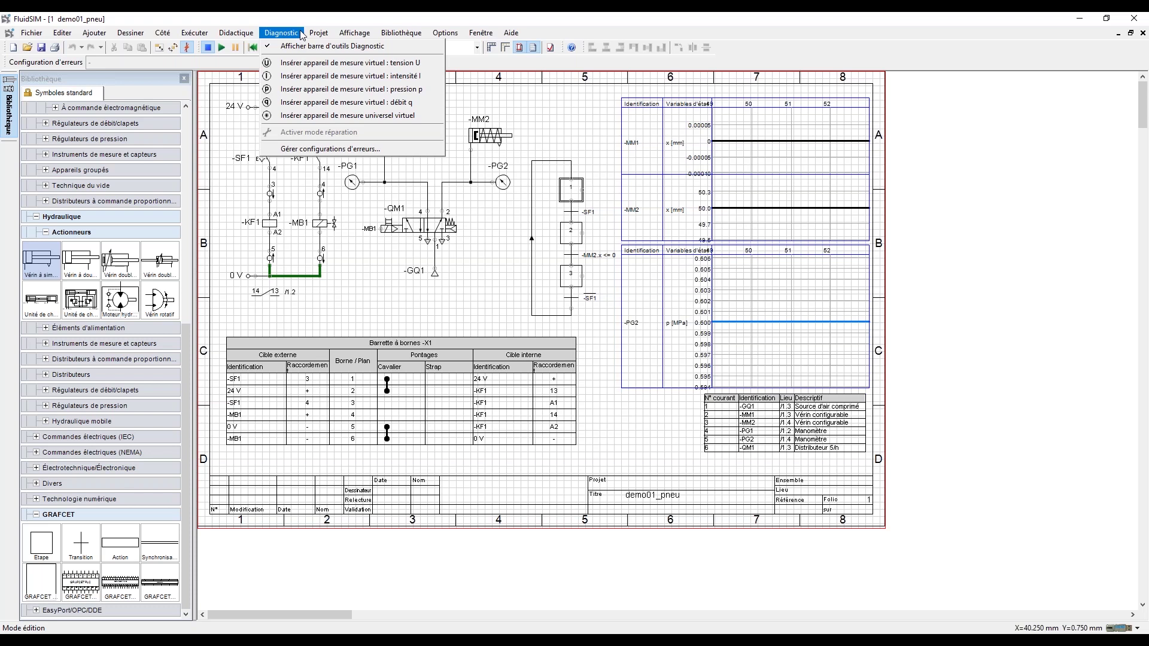
pyautogui.click(337, 151)
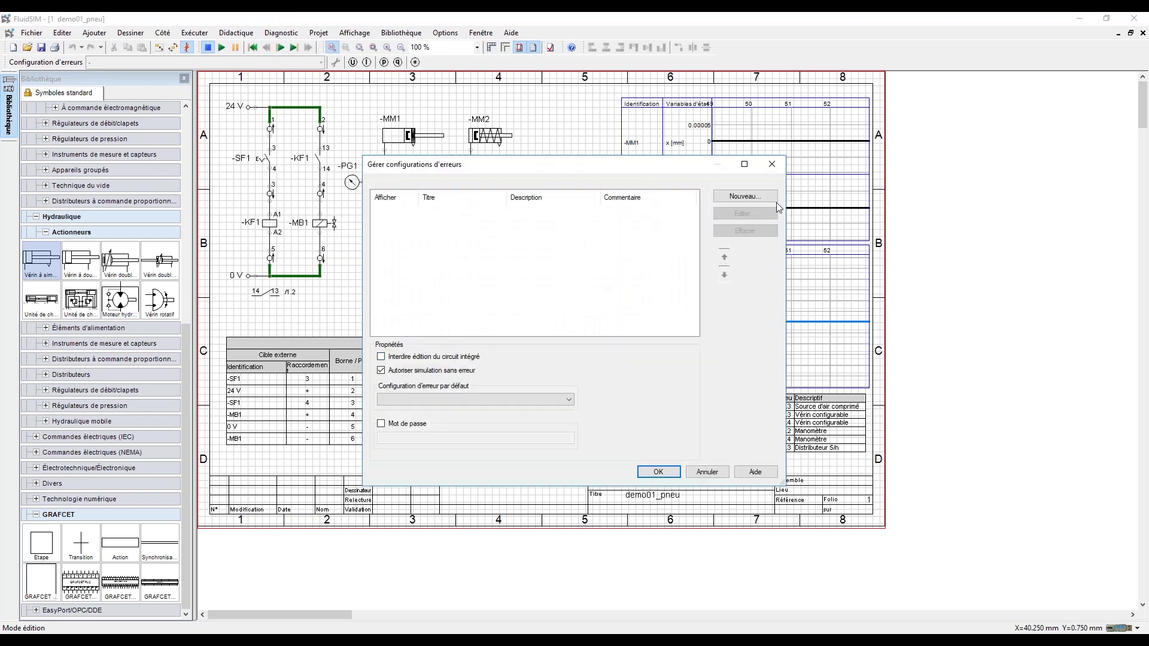
pyautogui.click(731, 198)
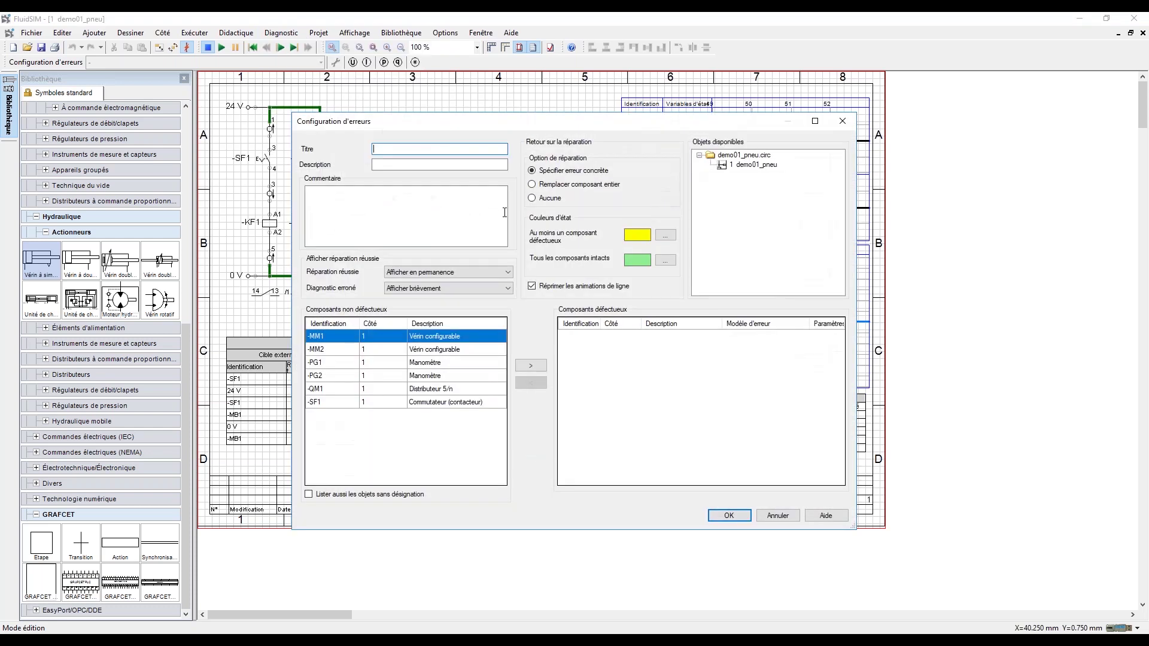
pyautogui.click(751, 167)
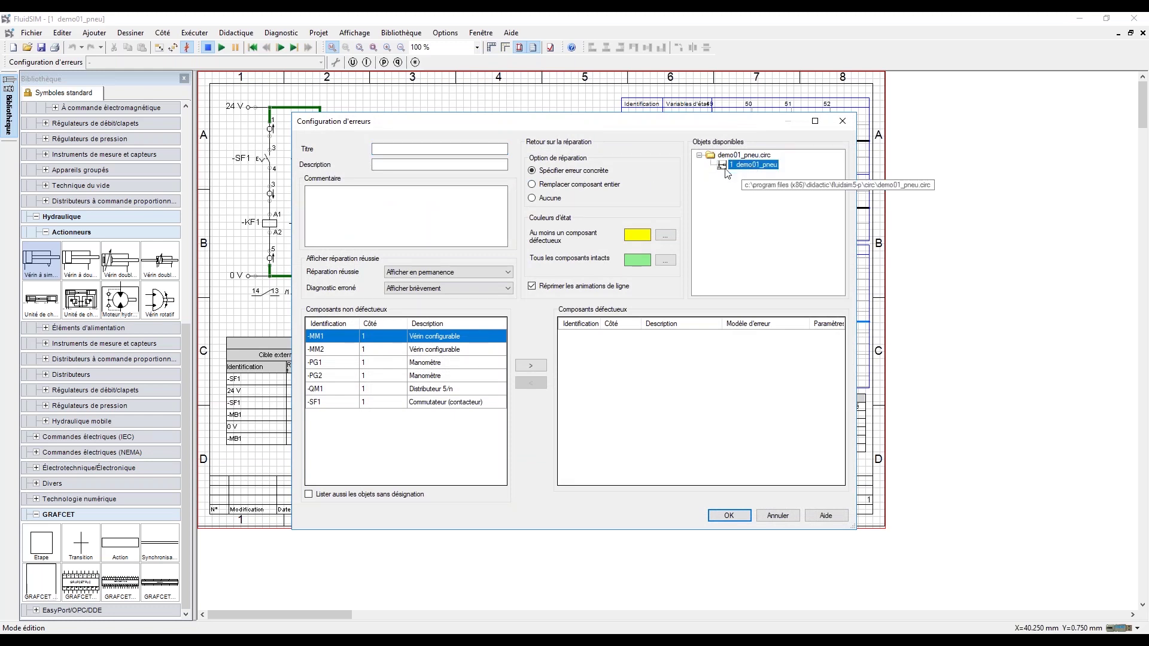
pyautogui.click(413, 148)
pyautogui.write('Test')
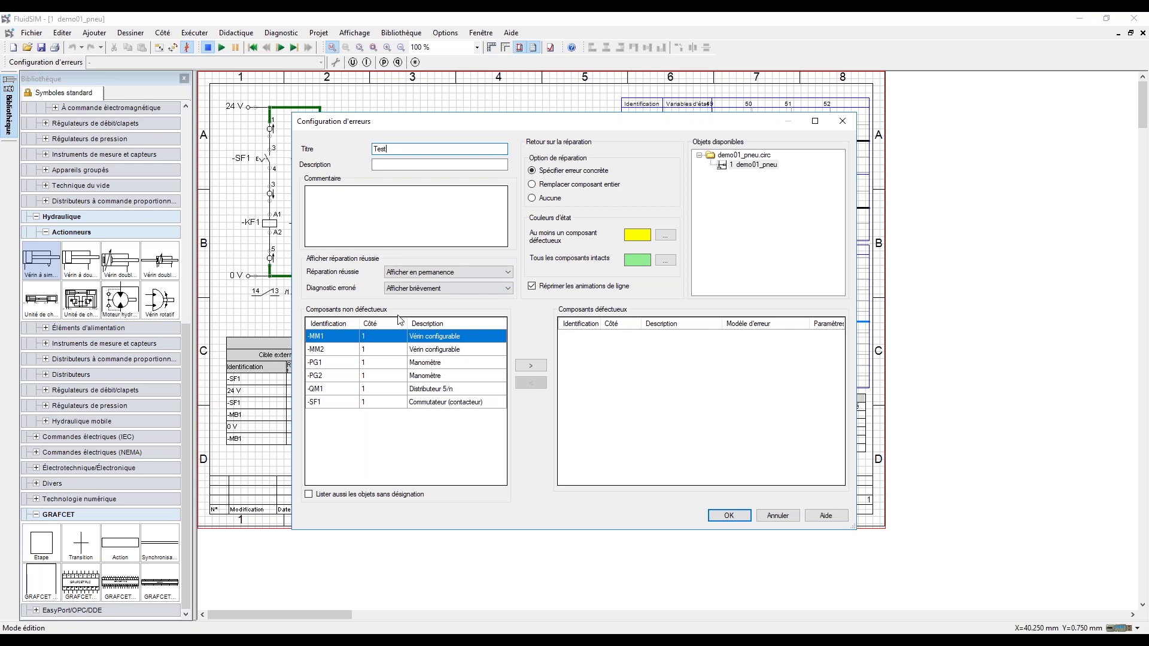
# Step: Add -MM1 and -QM1 to the defective components, with error models Frottement important for -MM1 and Piston bloqué for -QM1
pyautogui.click(530, 365)
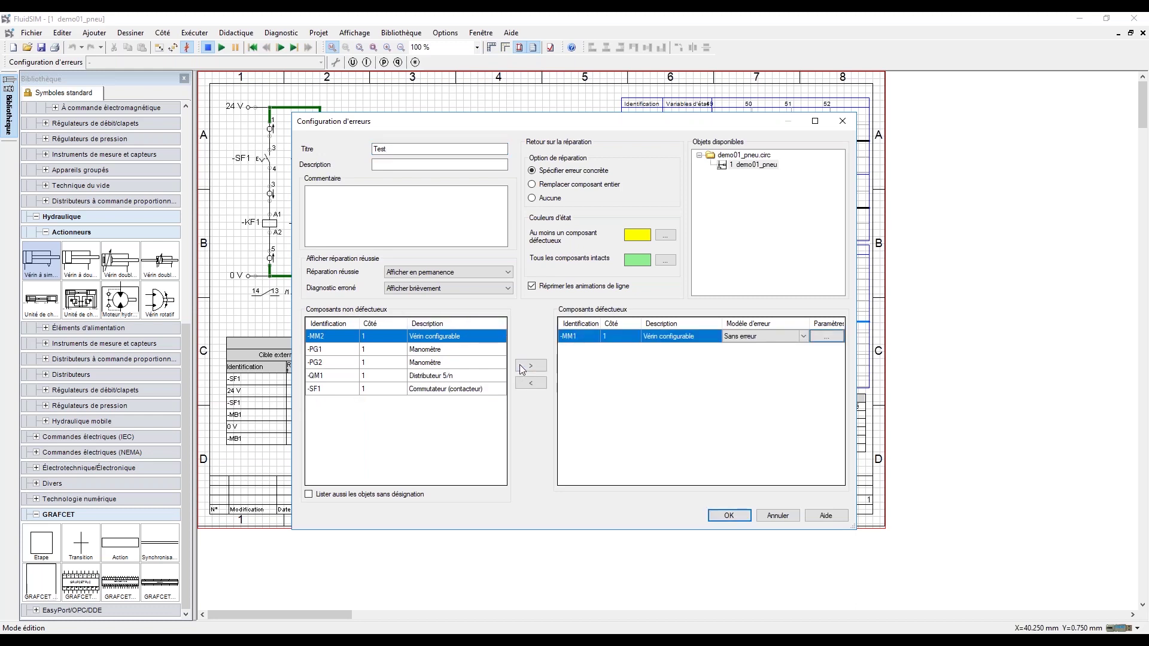
pyautogui.click(442, 375)
pyautogui.click(524, 367)
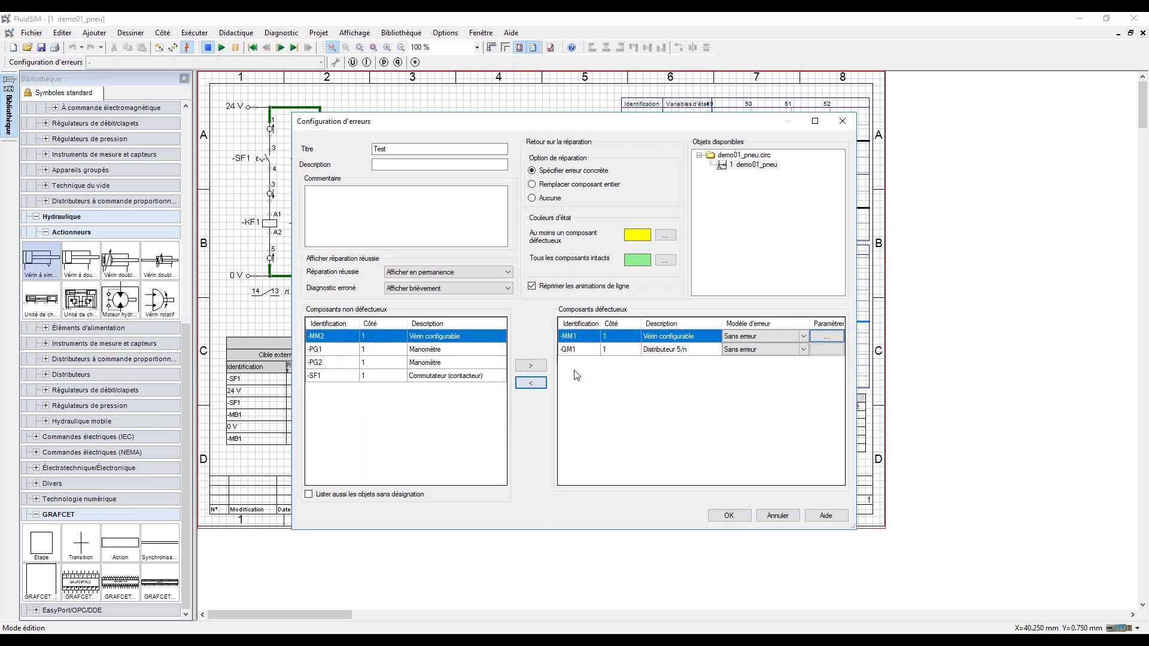
pyautogui.click(804, 337)
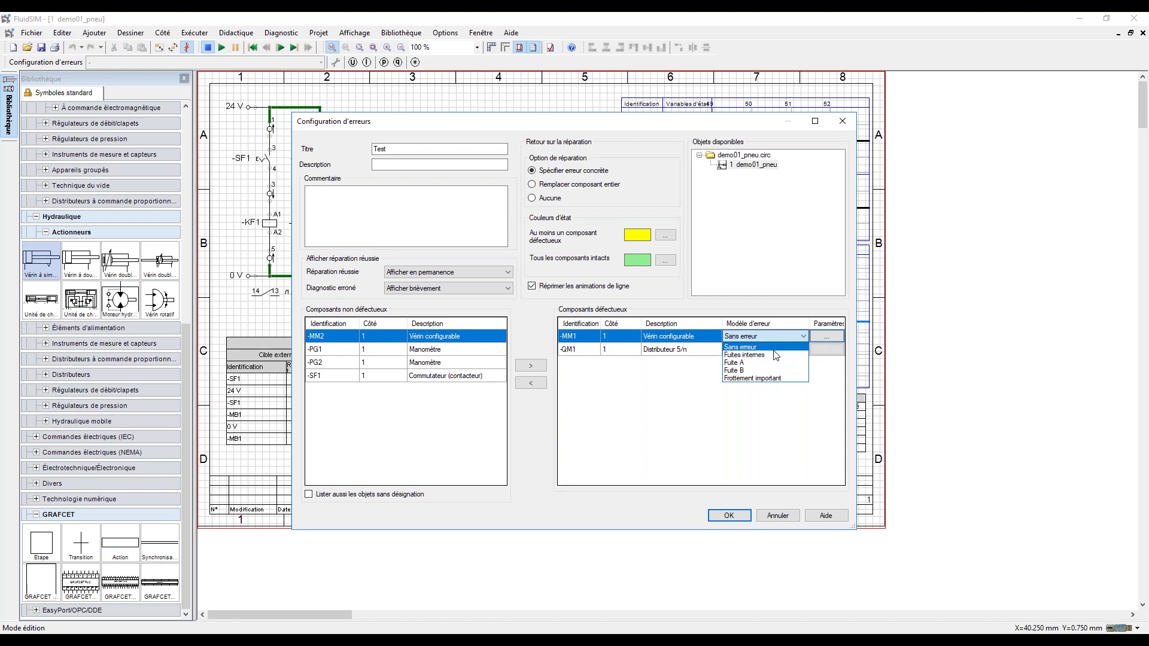
pyautogui.click(782, 385)
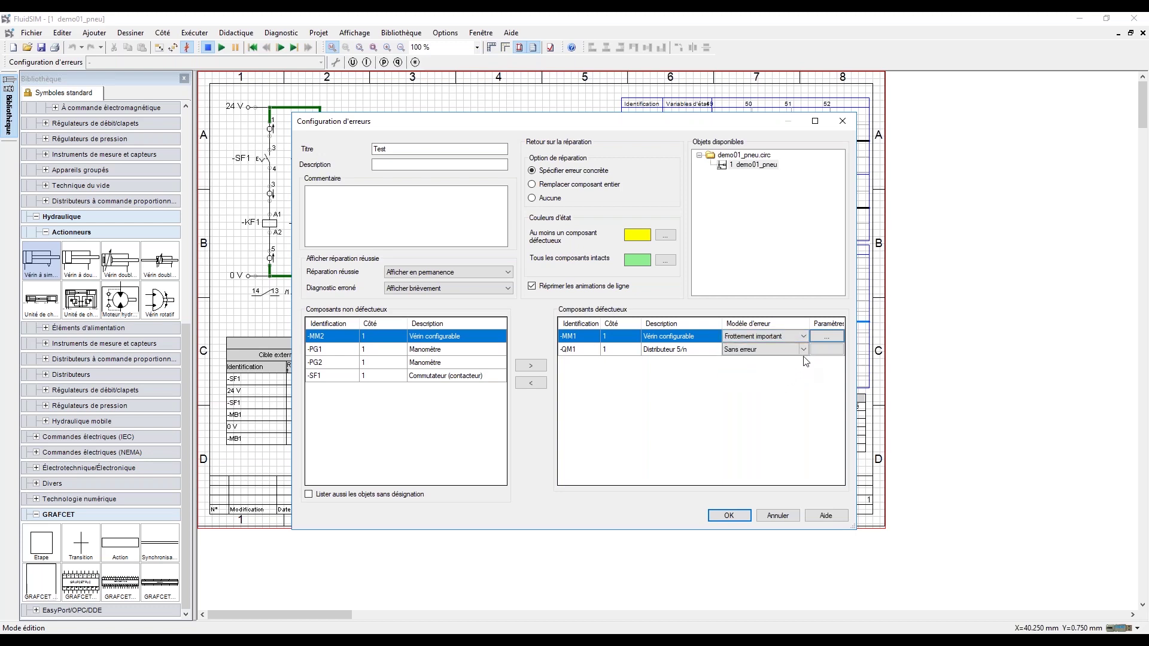
pyautogui.click(804, 350)
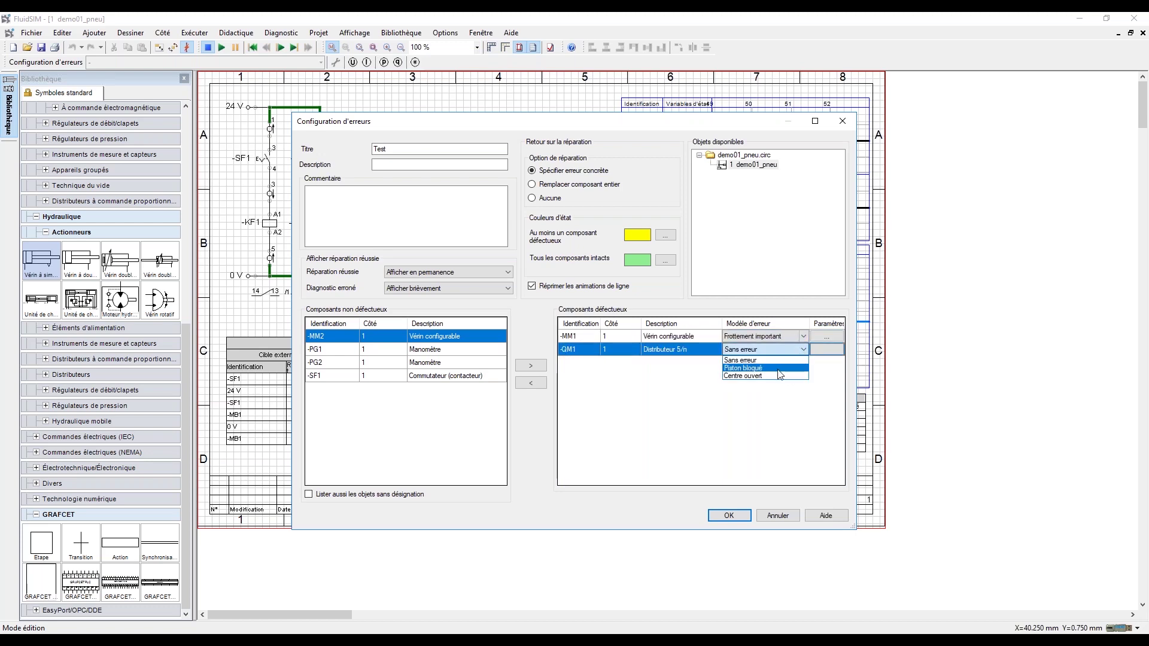
pyautogui.click(781, 368)
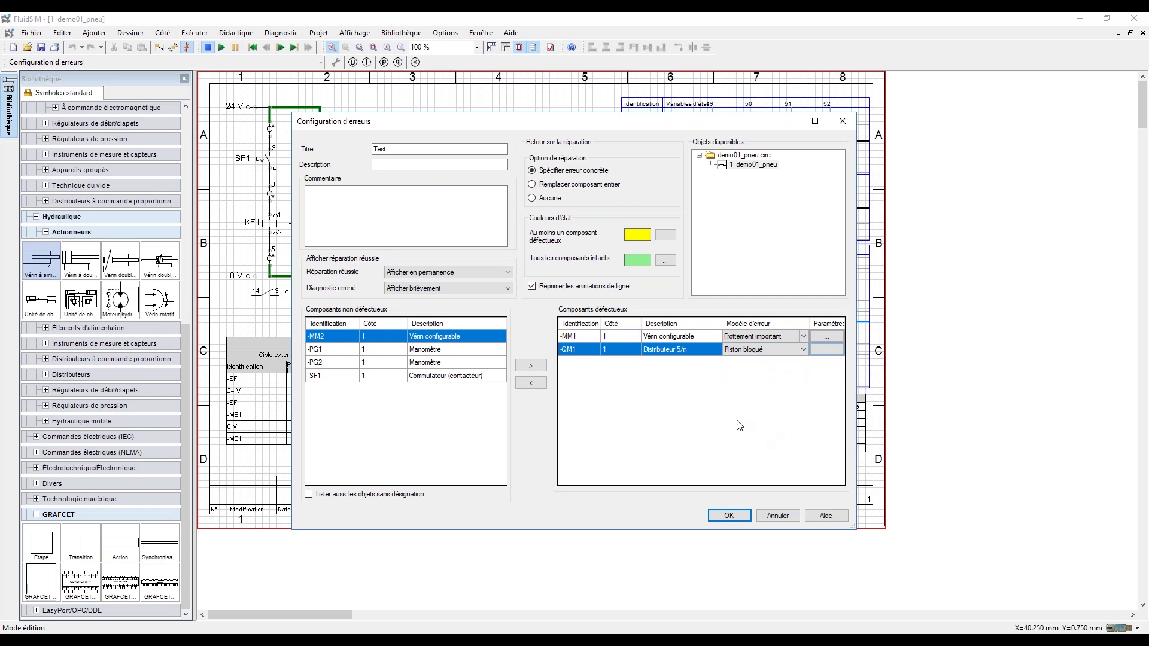
# Step: Accept the Test error configuration and disallow simulation without errors (Autoriser simulation sans erreur)
pyautogui.click(730, 516)
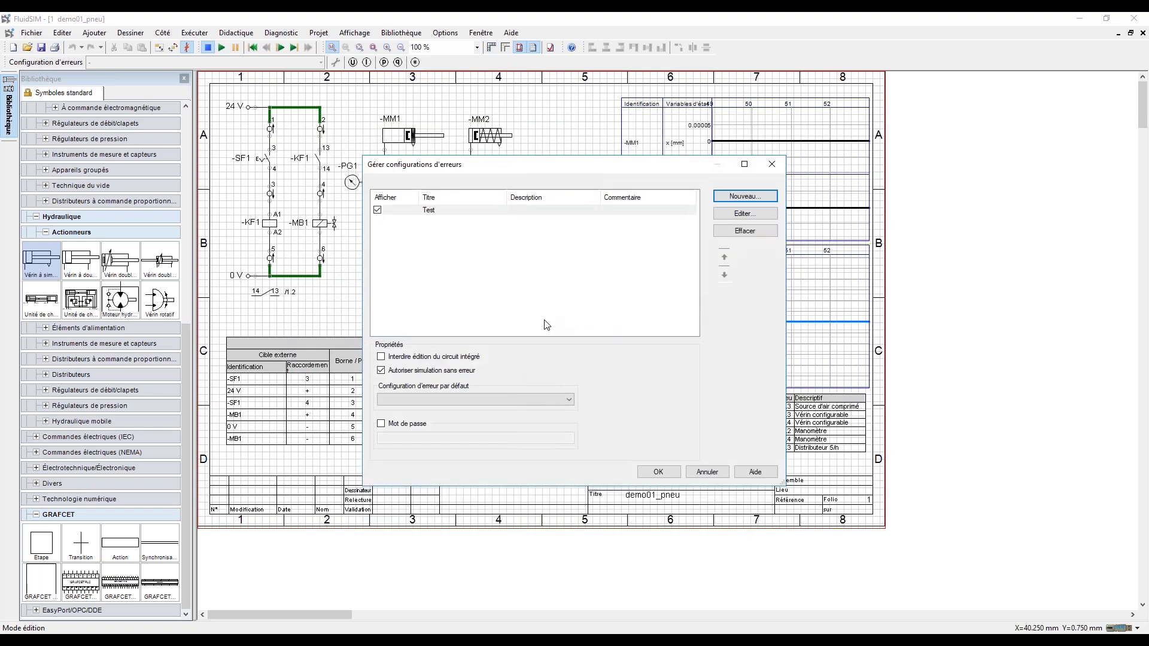
pyautogui.click(392, 371)
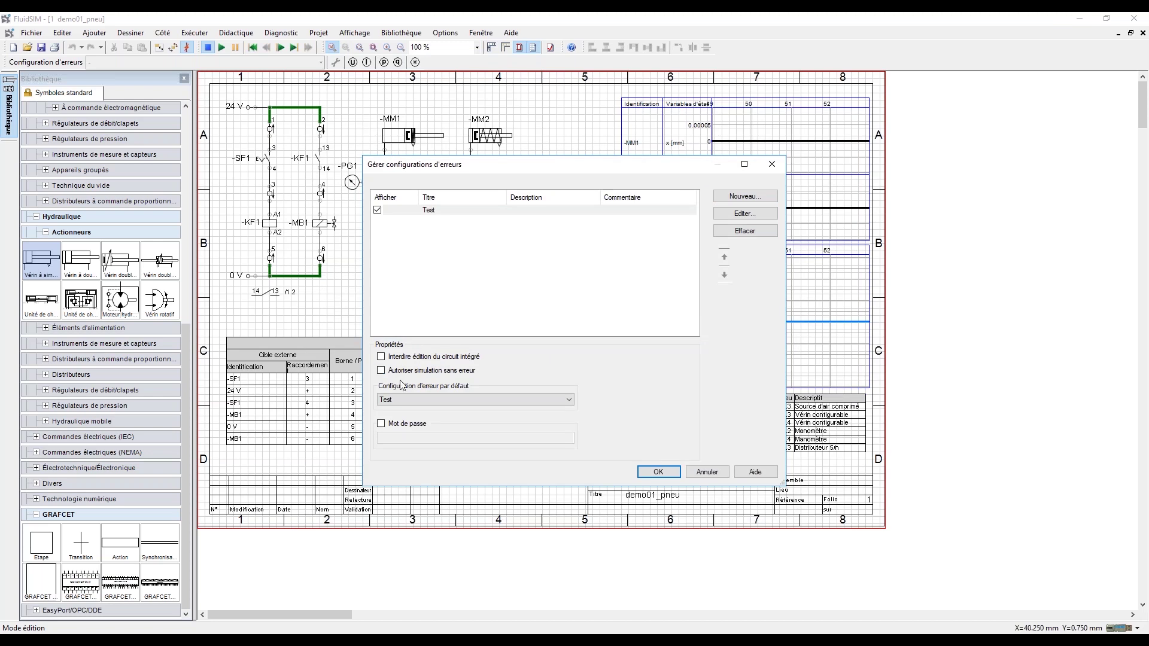
pyautogui.click(658, 472)
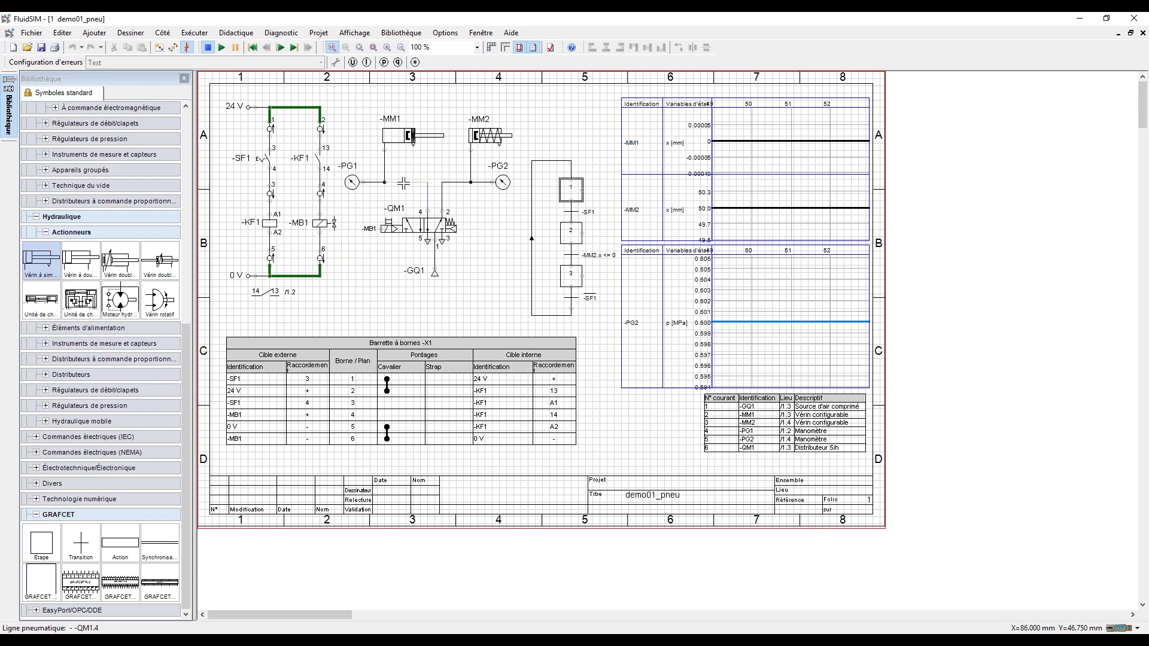
# Step: Simulate the faulty circuit, try valve -QM1, and diagnose Frottement important on cylinder -MM1 in repair mode before stopping
pyautogui.click(222, 49)
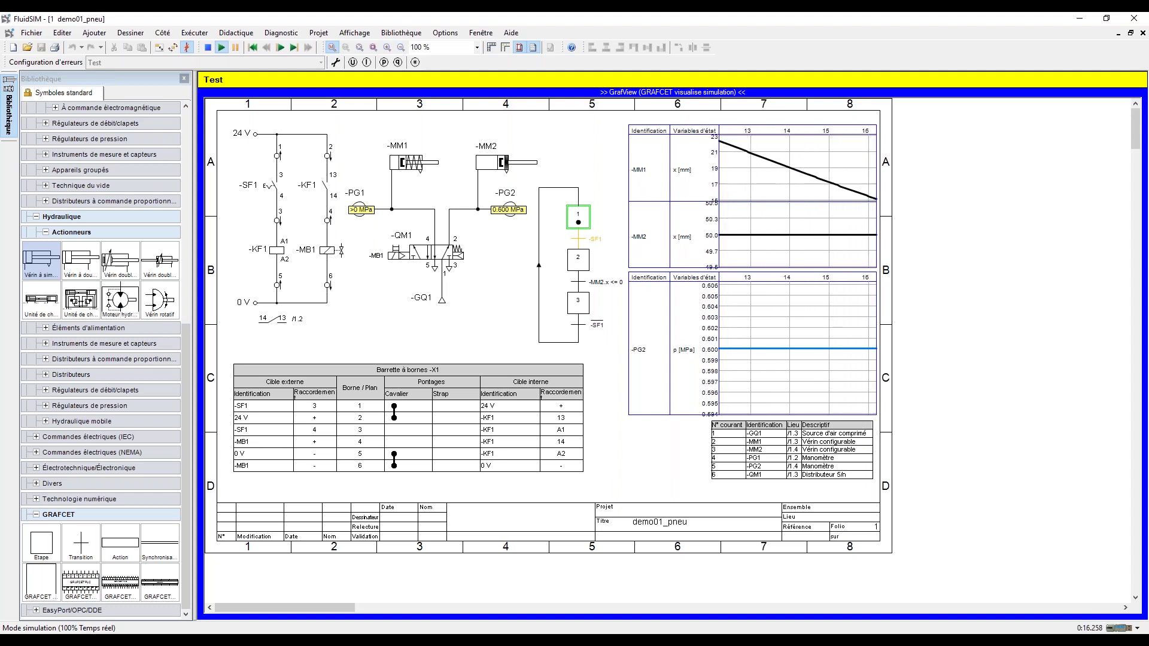
pyautogui.click(424, 249)
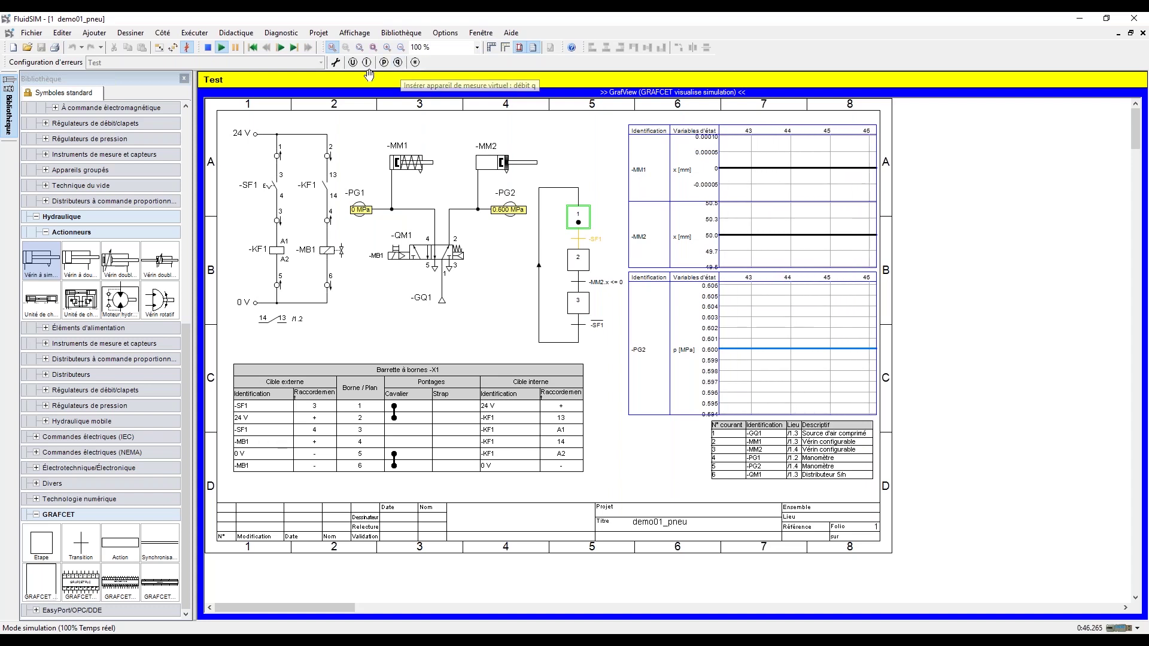
pyautogui.click(336, 64)
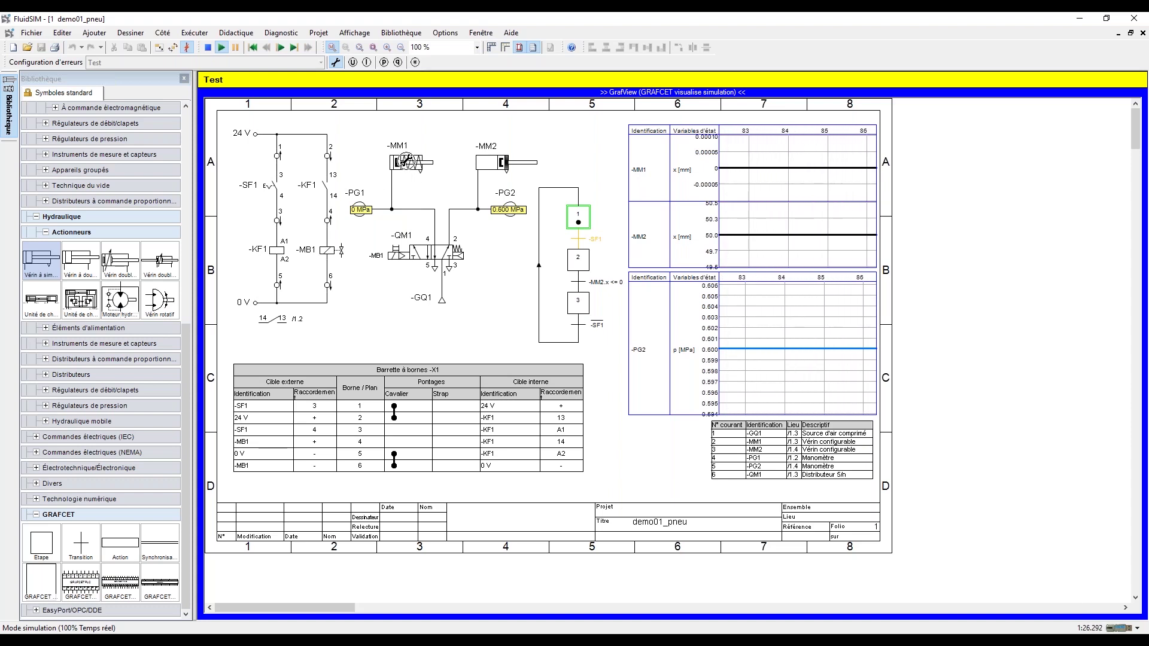
pyautogui.click(407, 161)
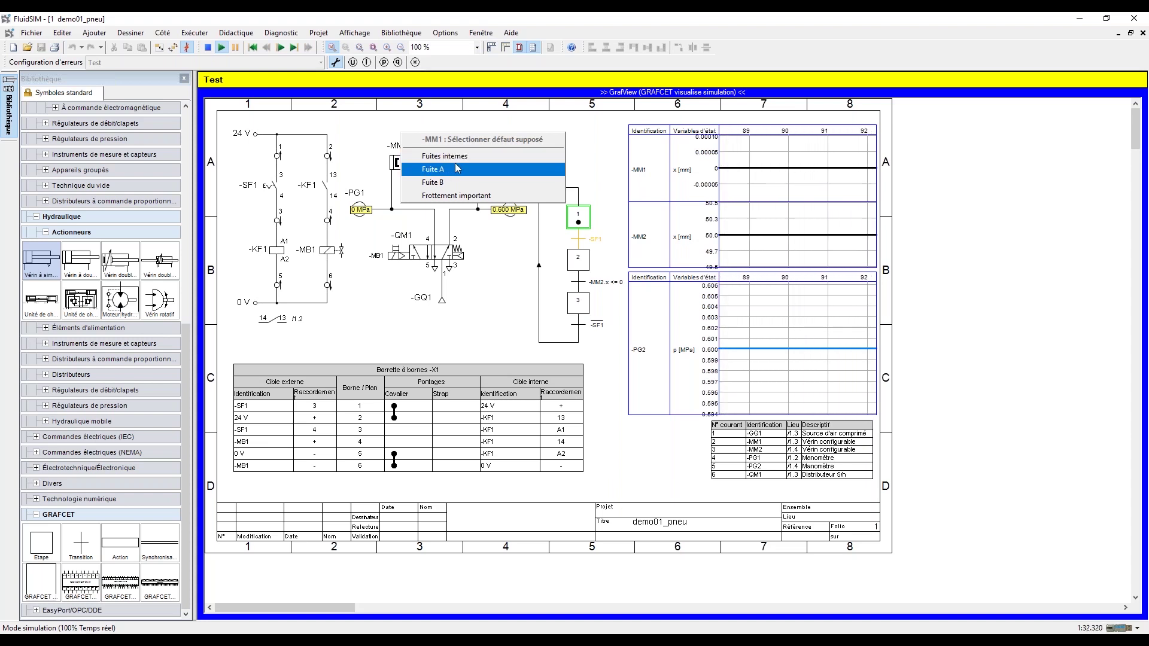
pyautogui.click(455, 197)
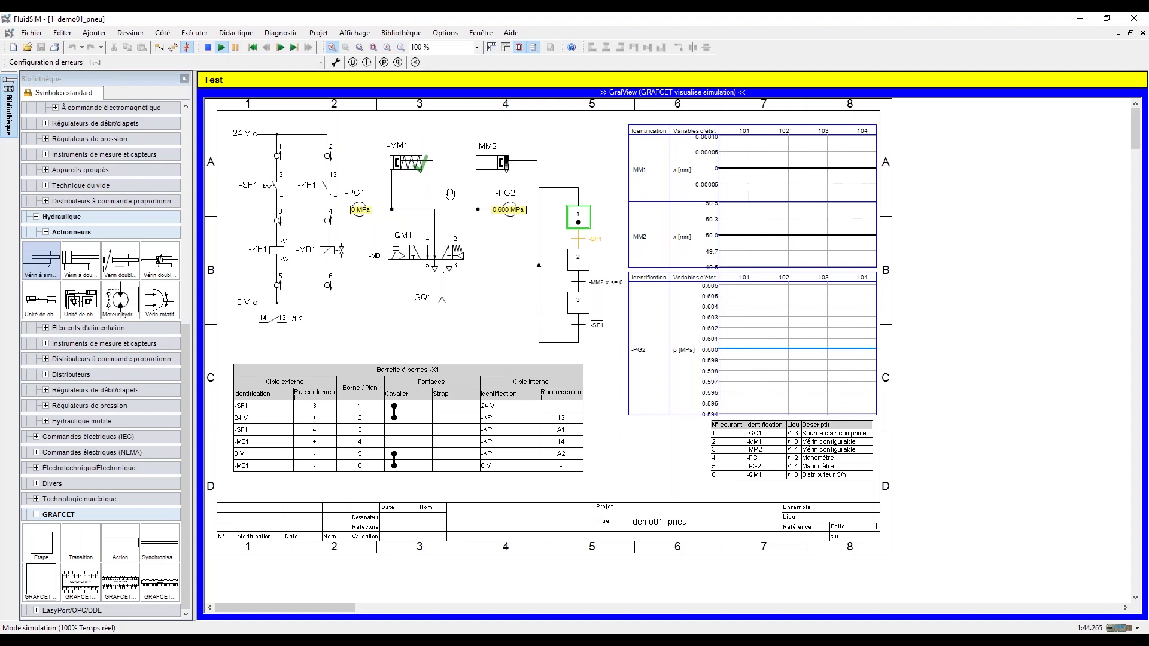
pyautogui.click(208, 47)
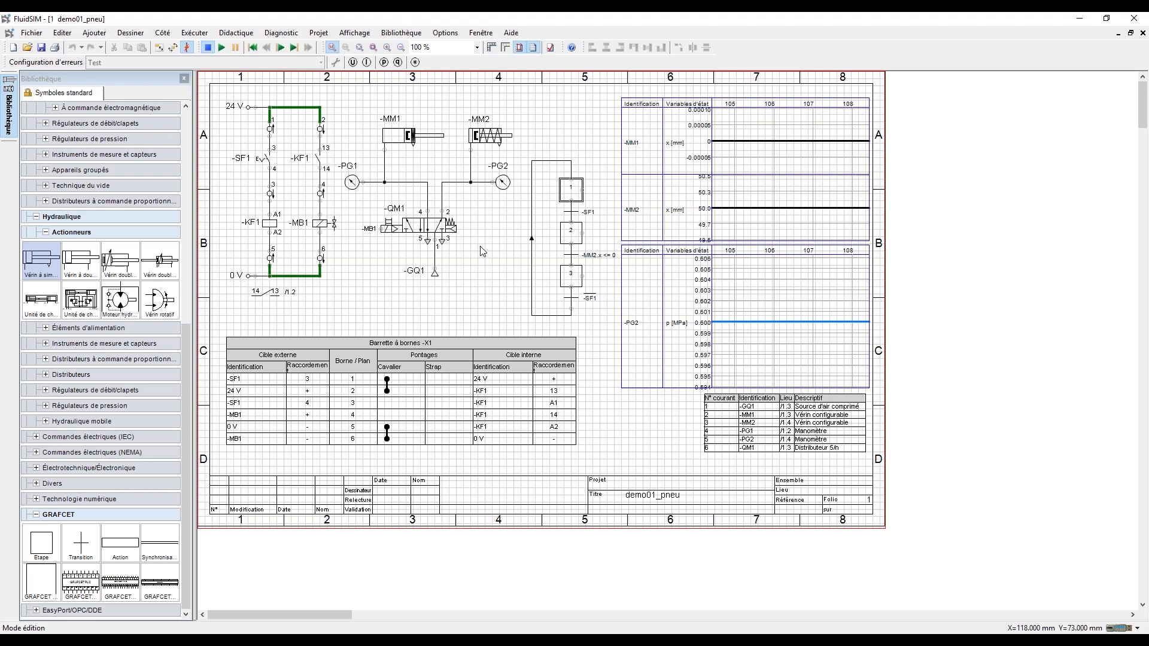
pyautogui.press('F5')
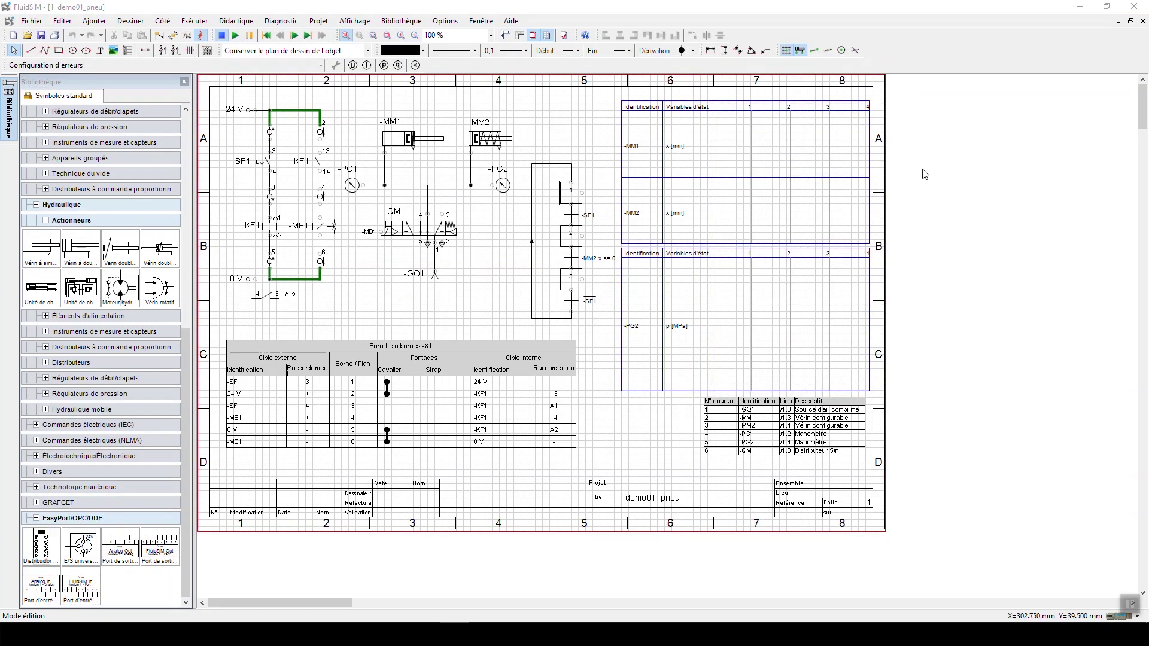